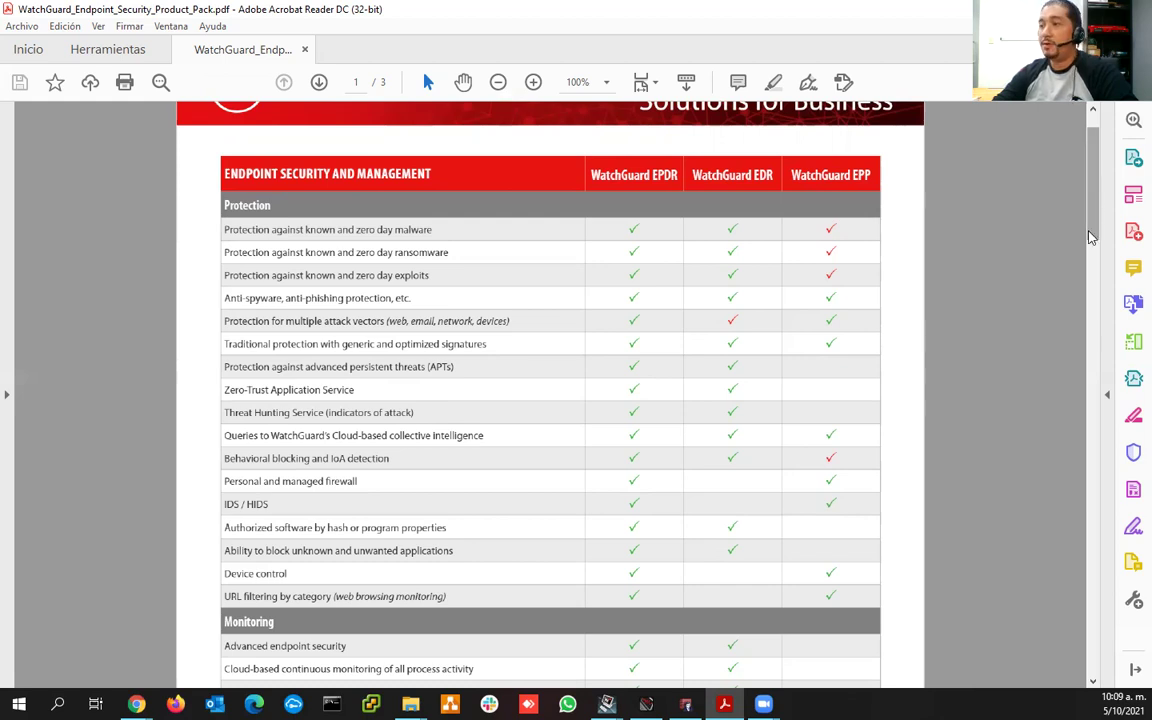
- Scroll the product pack PDF down to page 3's Modules and supported operating systems table
scroll(1095, 213, "down", 1)
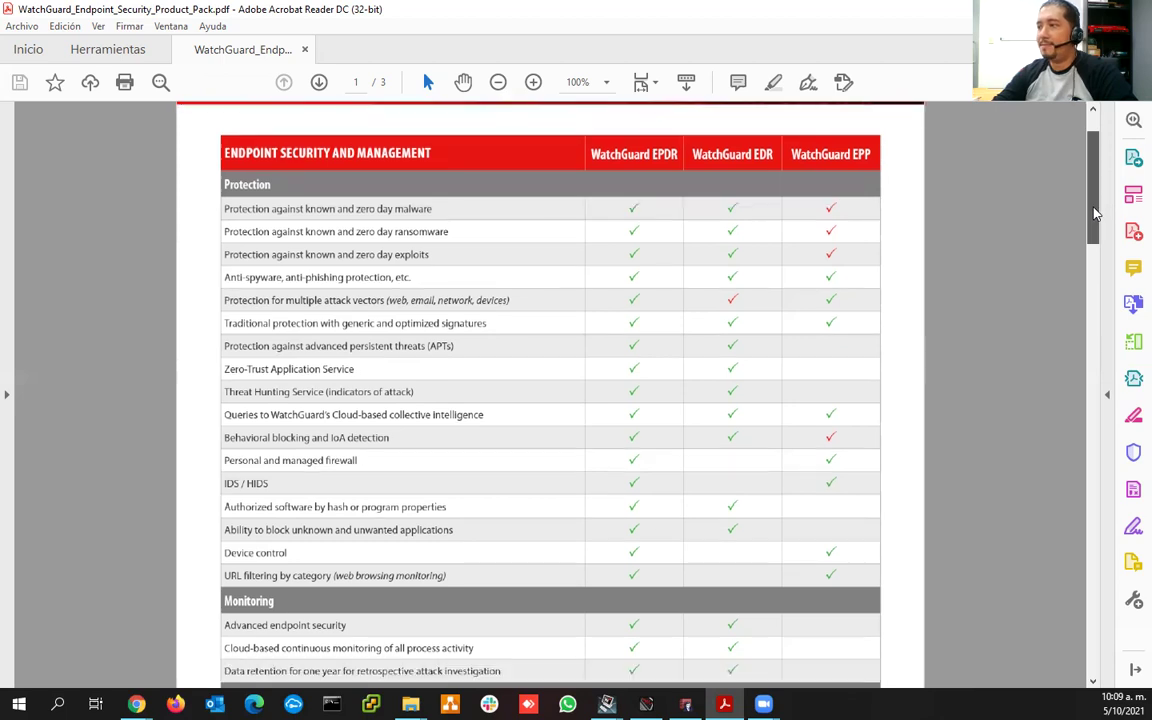
left_click_drag(1095, 213, 1092, 230)
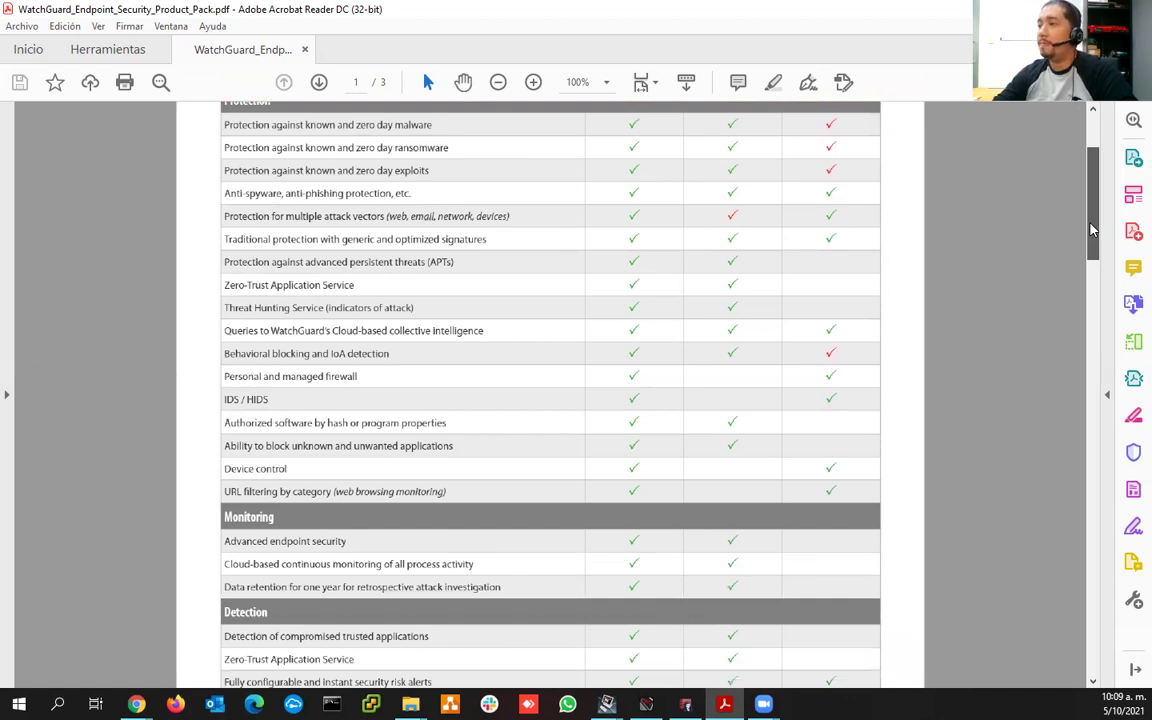
left_click_drag(1093, 229, 1075, 291)
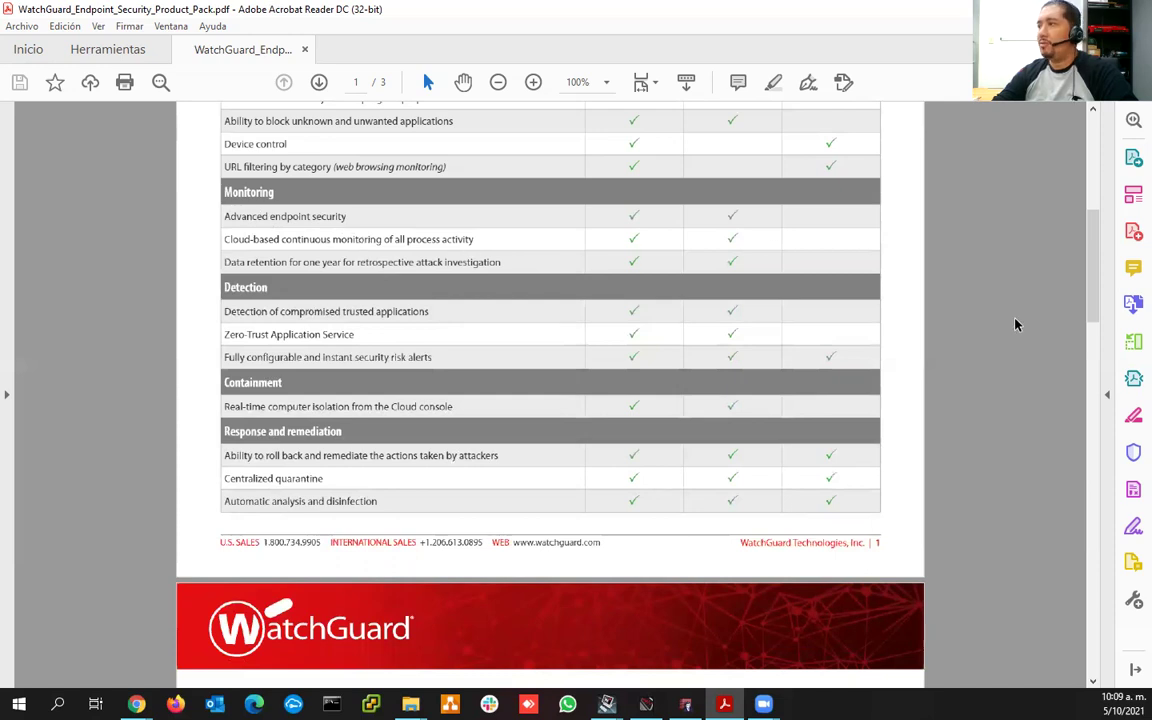
left_click_drag(1091, 290, 1095, 215)
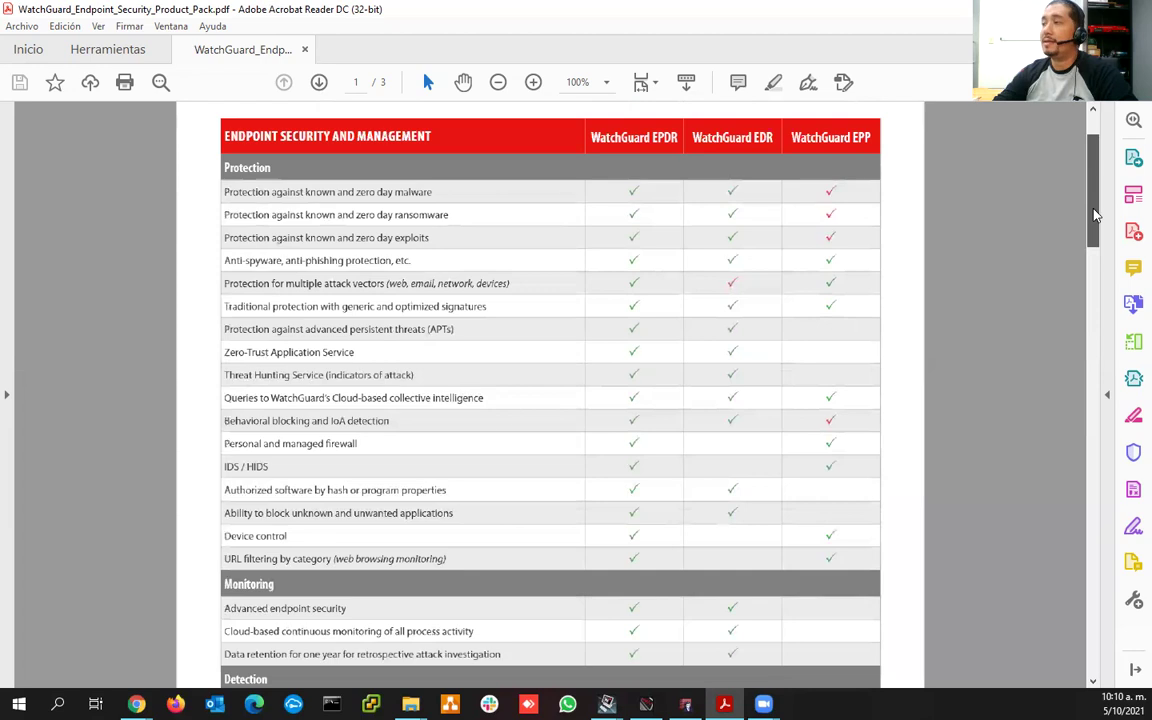
left_click_drag(1095, 215, 1098, 545)
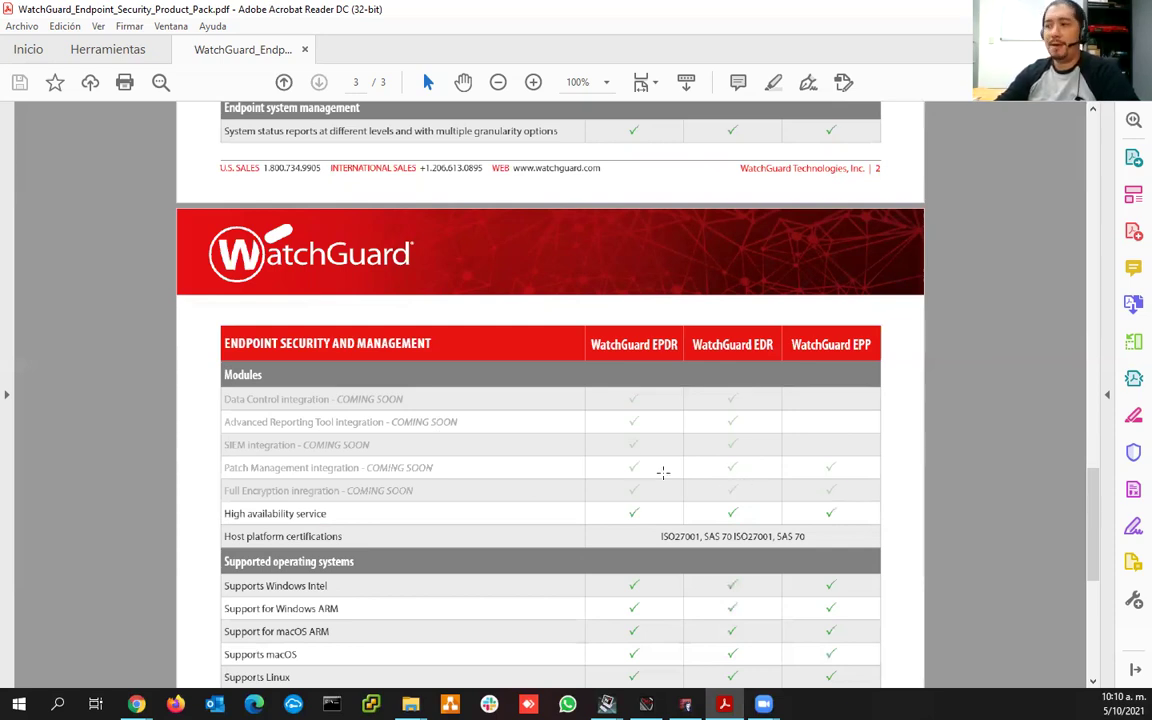
- Scroll to the end of page 3, then back up to page 1's Protection comparison table
scroll(666, 475, "down", 1)
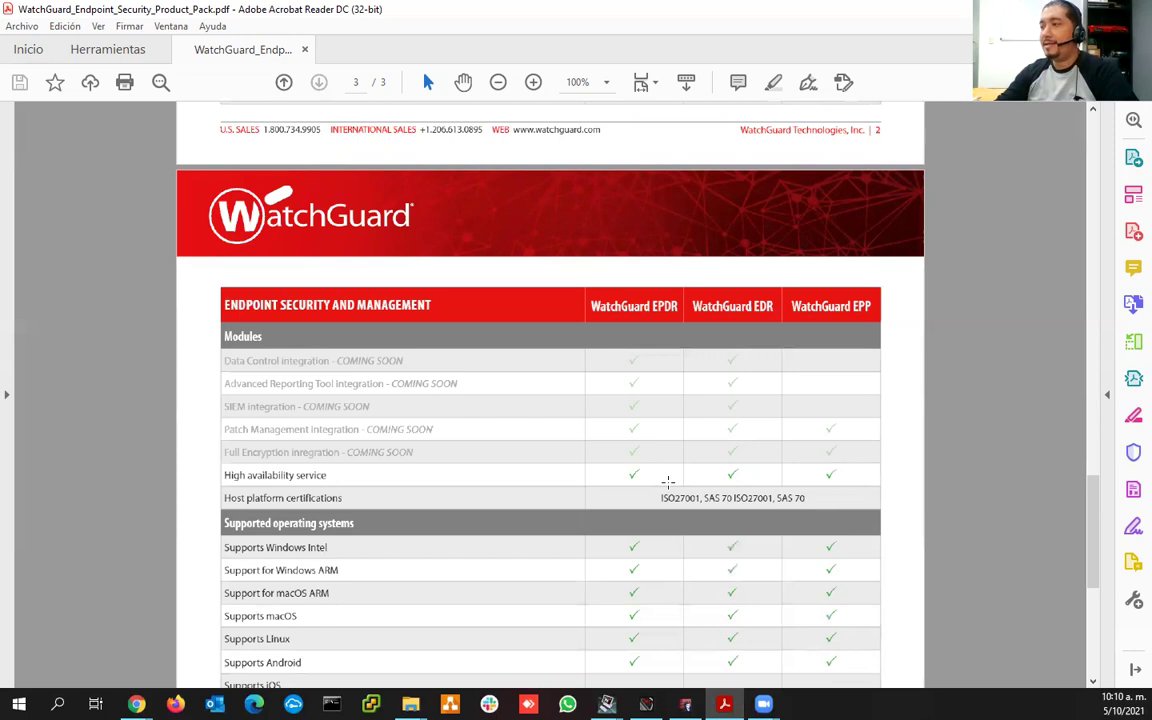
scroll(668, 480, "down", 3)
scroll(668, 482, "down", 2)
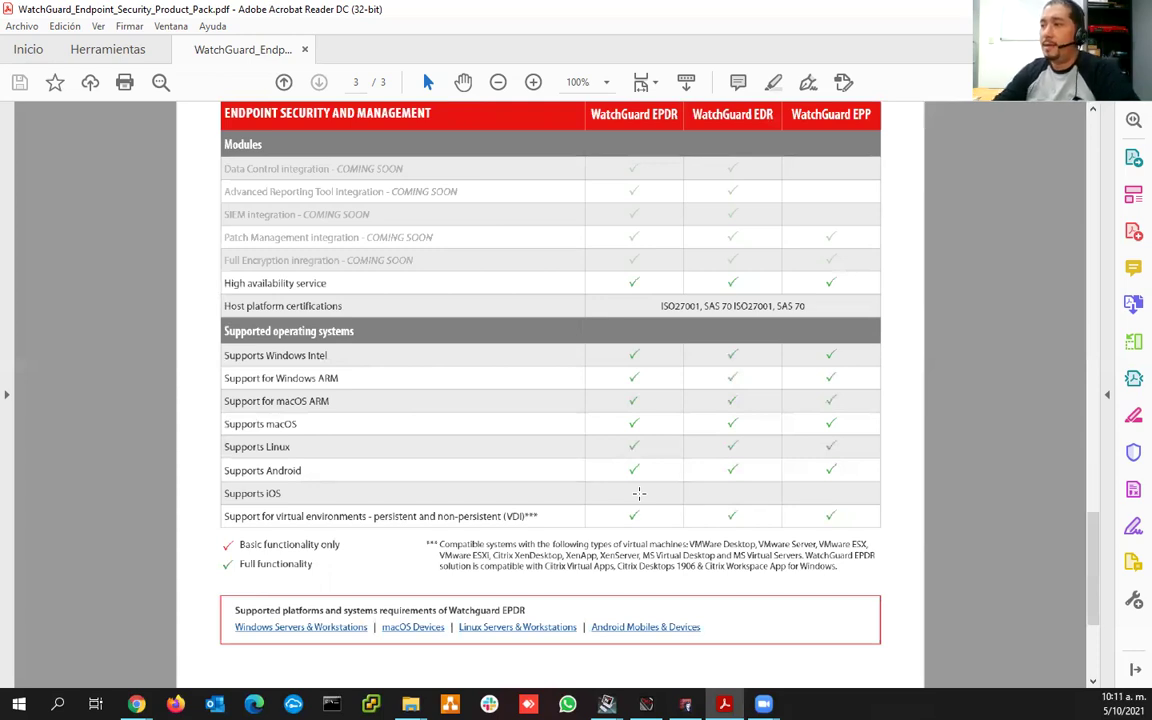
scroll(432, 405, "down", 3)
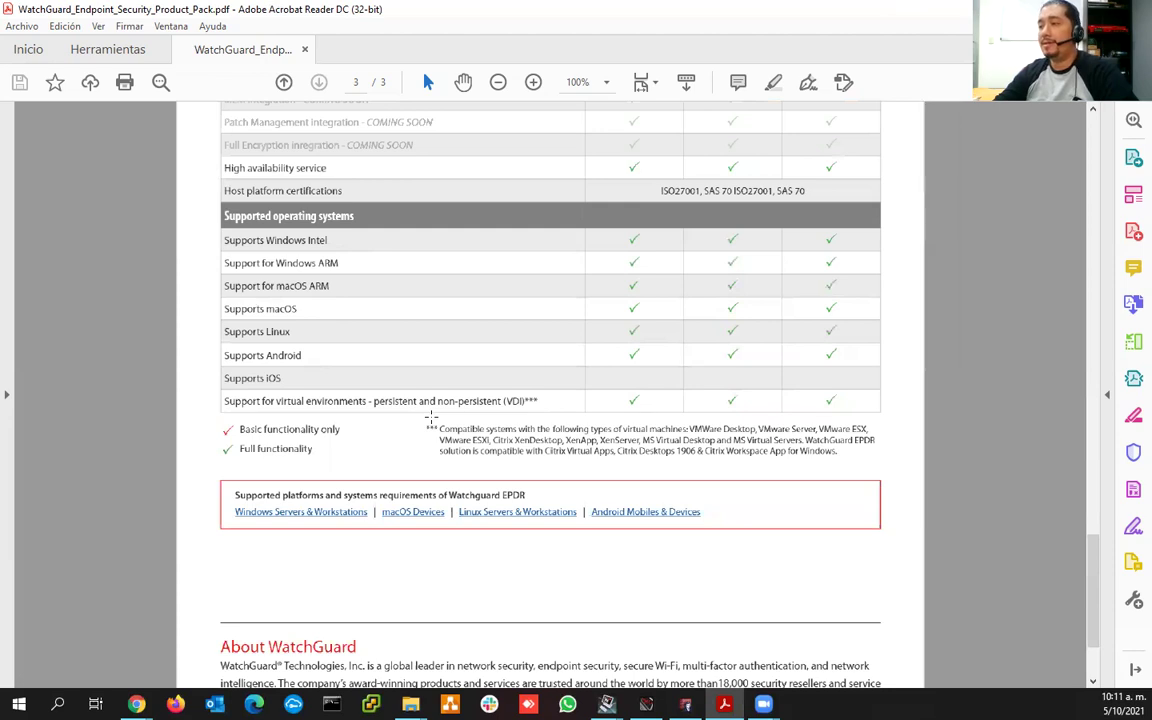
scroll(431, 418, "down", 3)
scroll(431, 417, "up", 15)
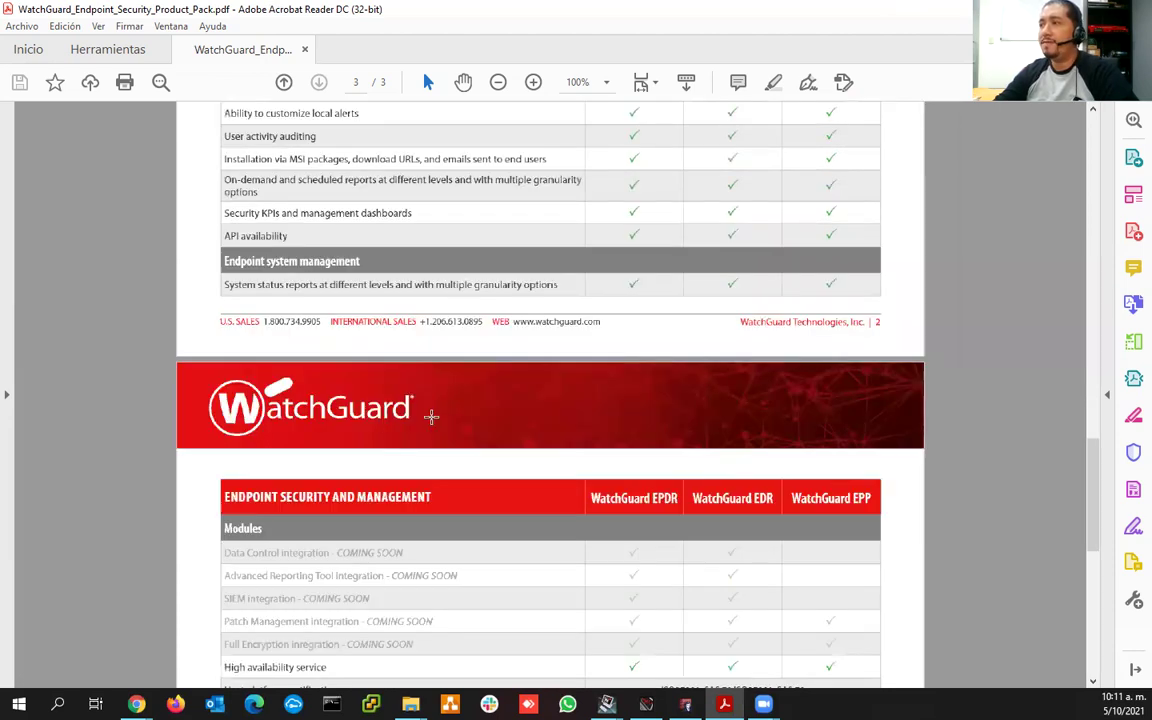
scroll(431, 416, "up", 20)
scroll(431, 415, "up", 5)
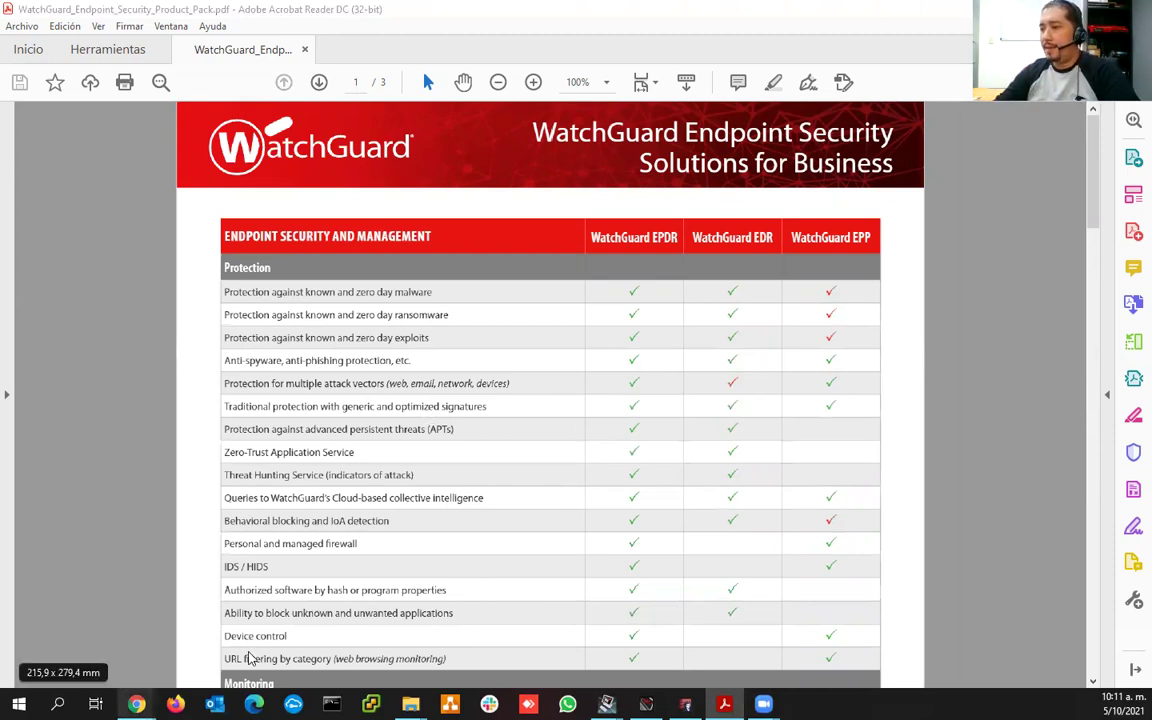
- Switch to Chrome, where the EPDR Security dashboard shows 0 computers added
key("alt+Tab")
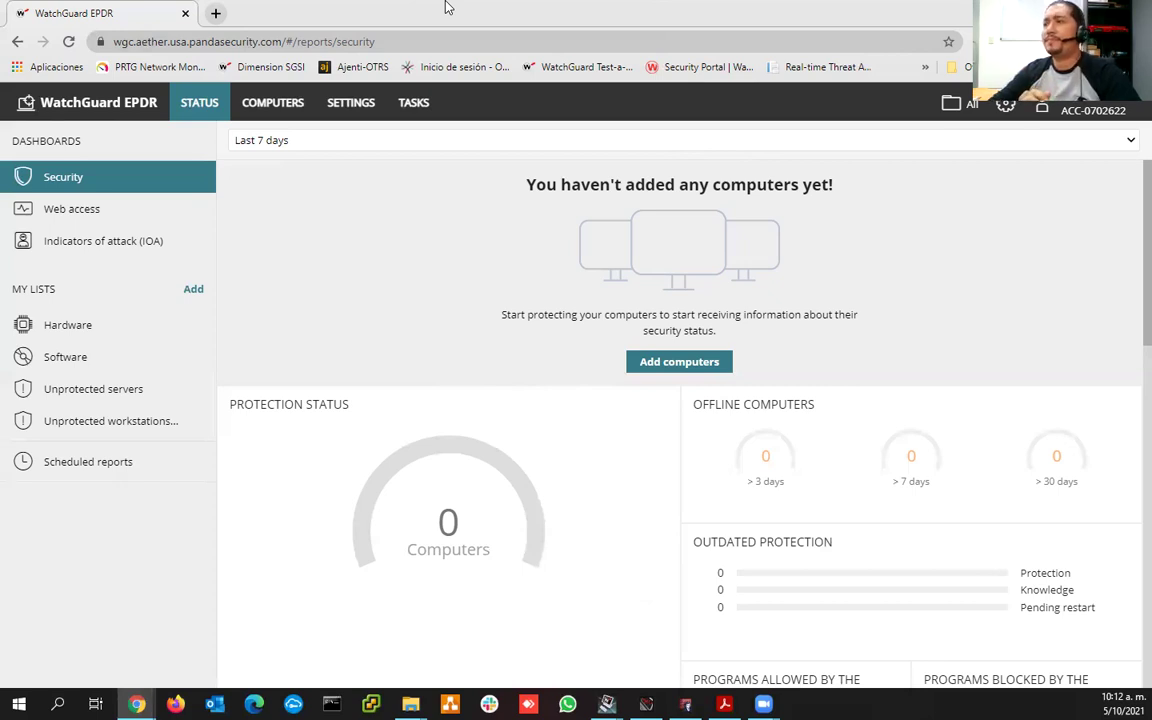
- Go to Computers and select the empty Dispositivos Android OPS-SGSI group in My Organization
left_click(274, 104)
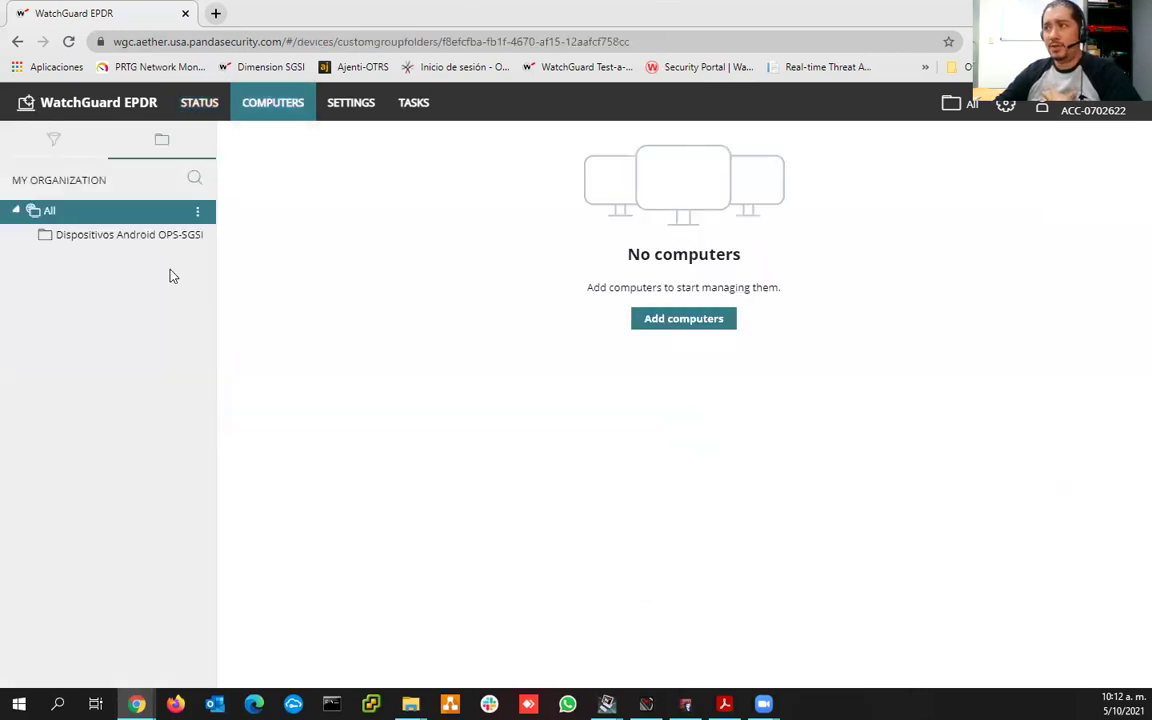
left_click(84, 237)
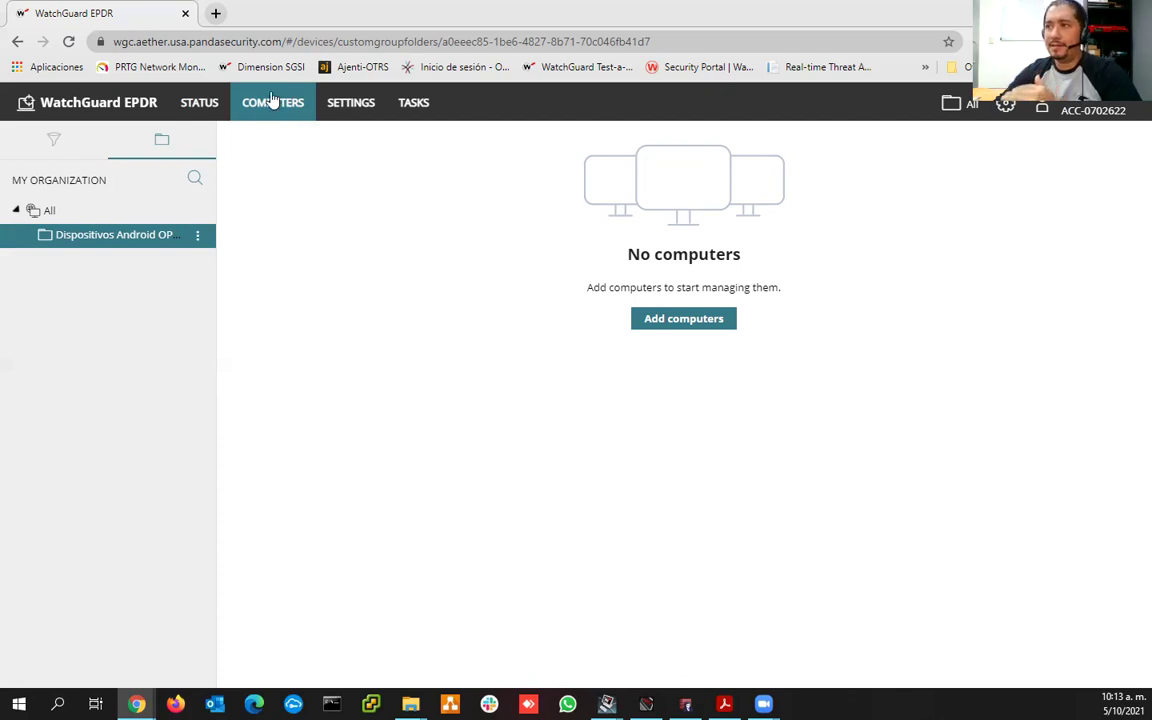
- Under Settings > Android devices, open the Dispositivos Android OPS-SGSI profile for editing
left_click(351, 111)
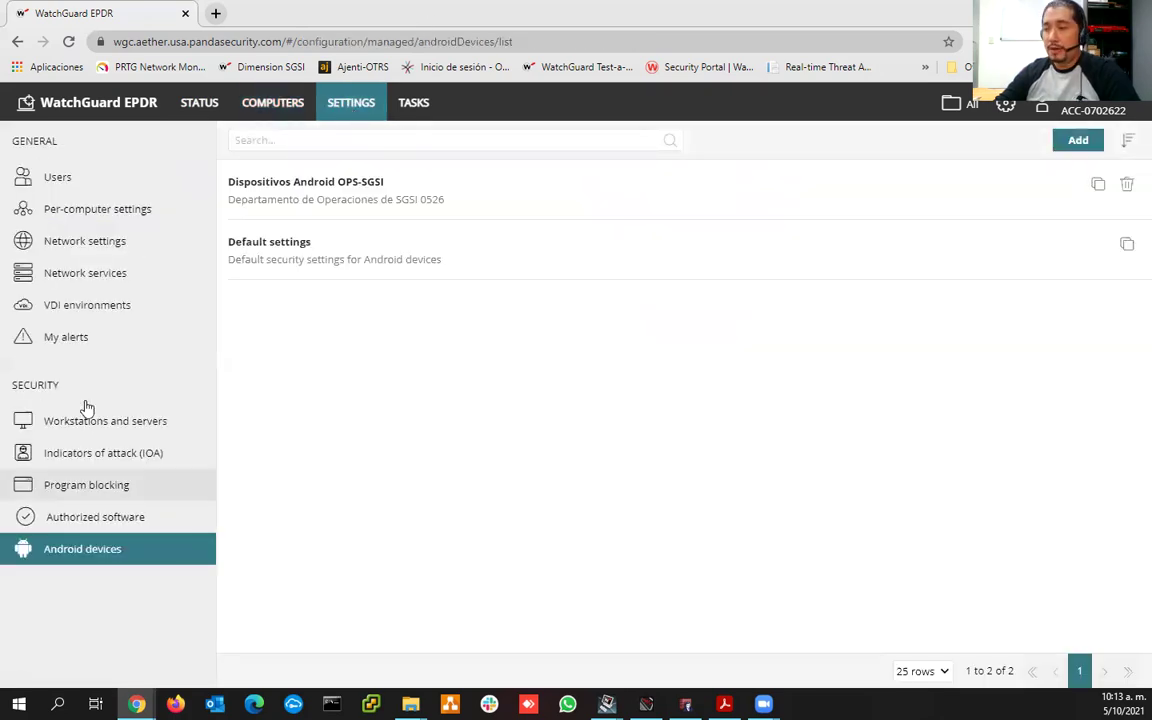
left_click(74, 177)
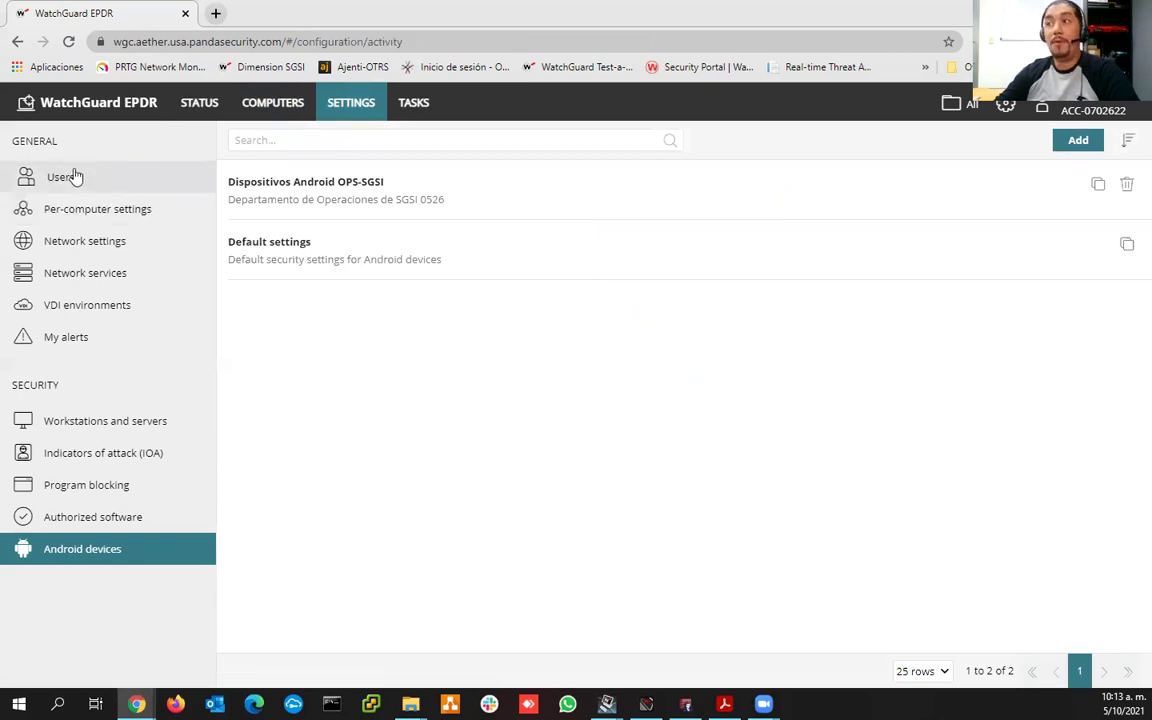
left_click(76, 222)
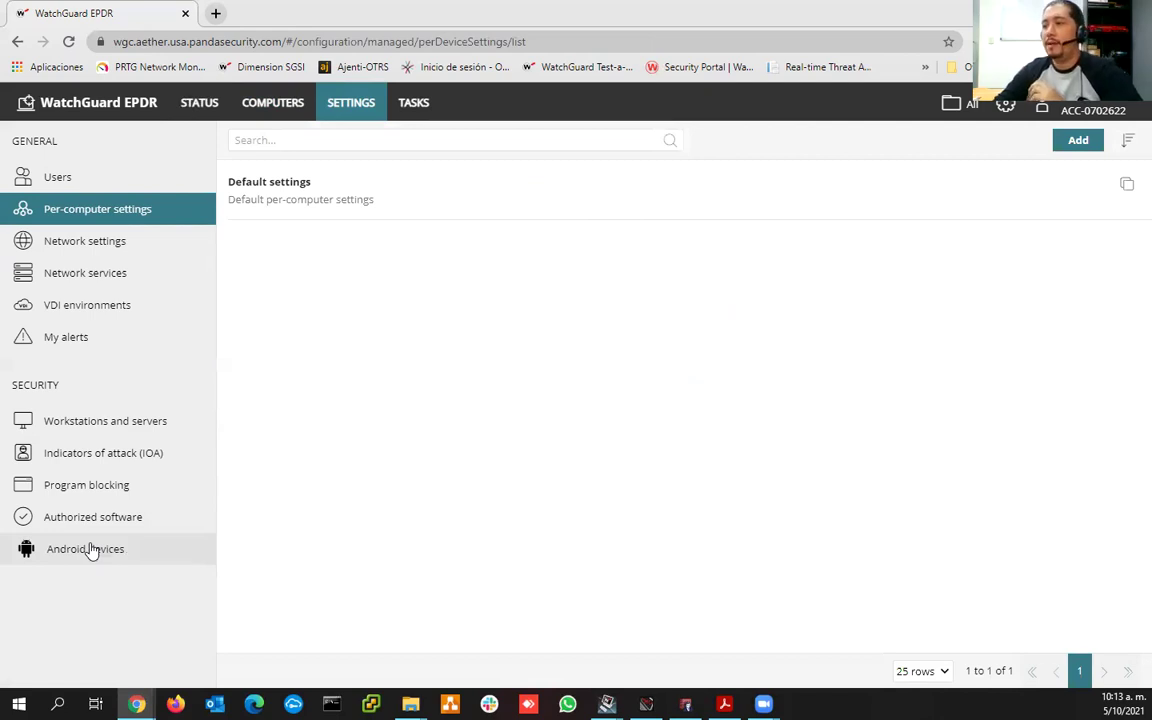
left_click(90, 550)
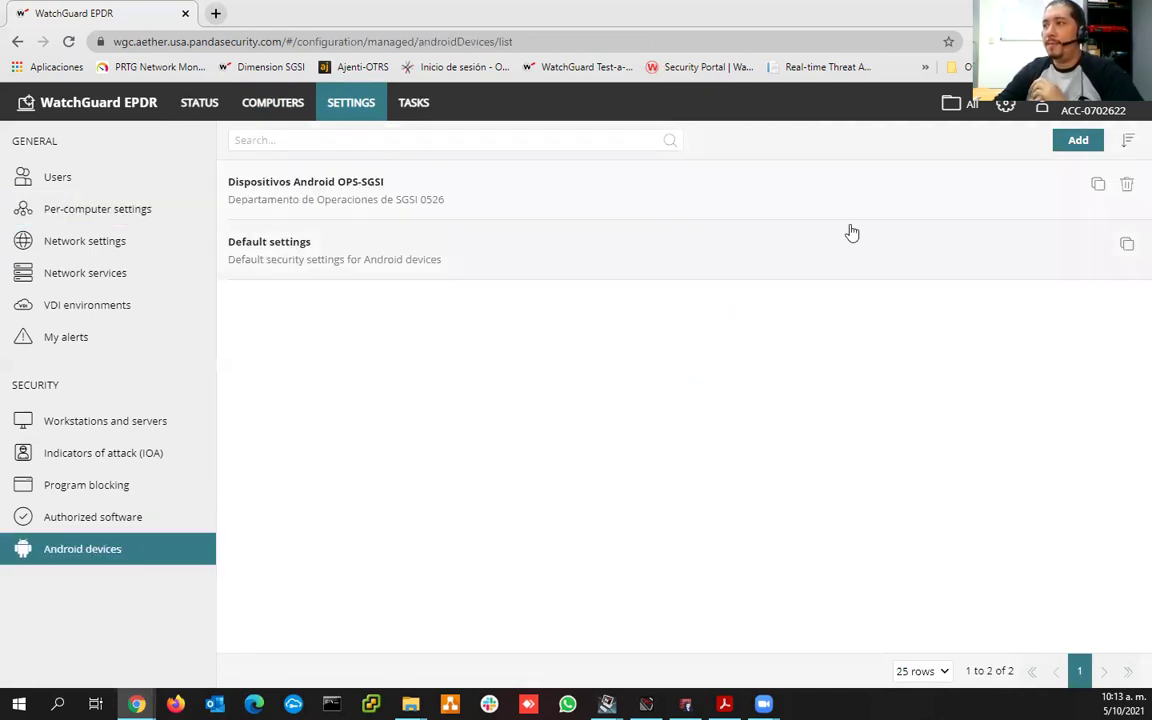
left_click(322, 206)
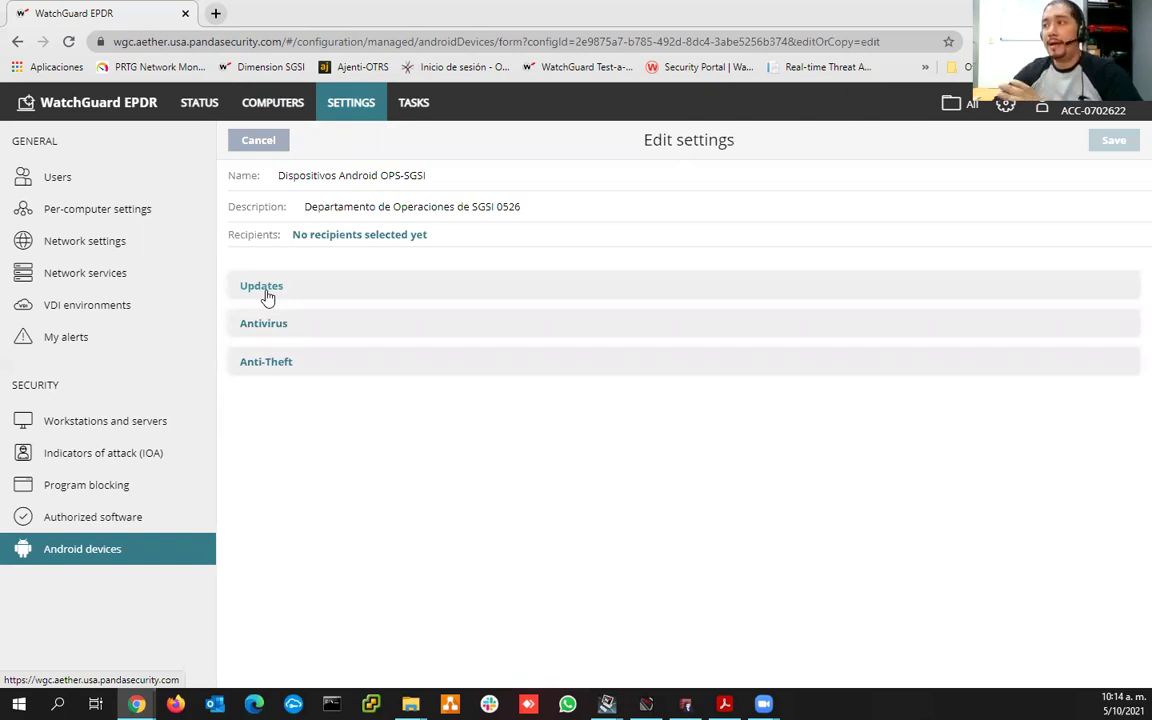
- Return to the Dispositivos Android OPS-SGSI profile's Edit settings page
left_click(281, 108)
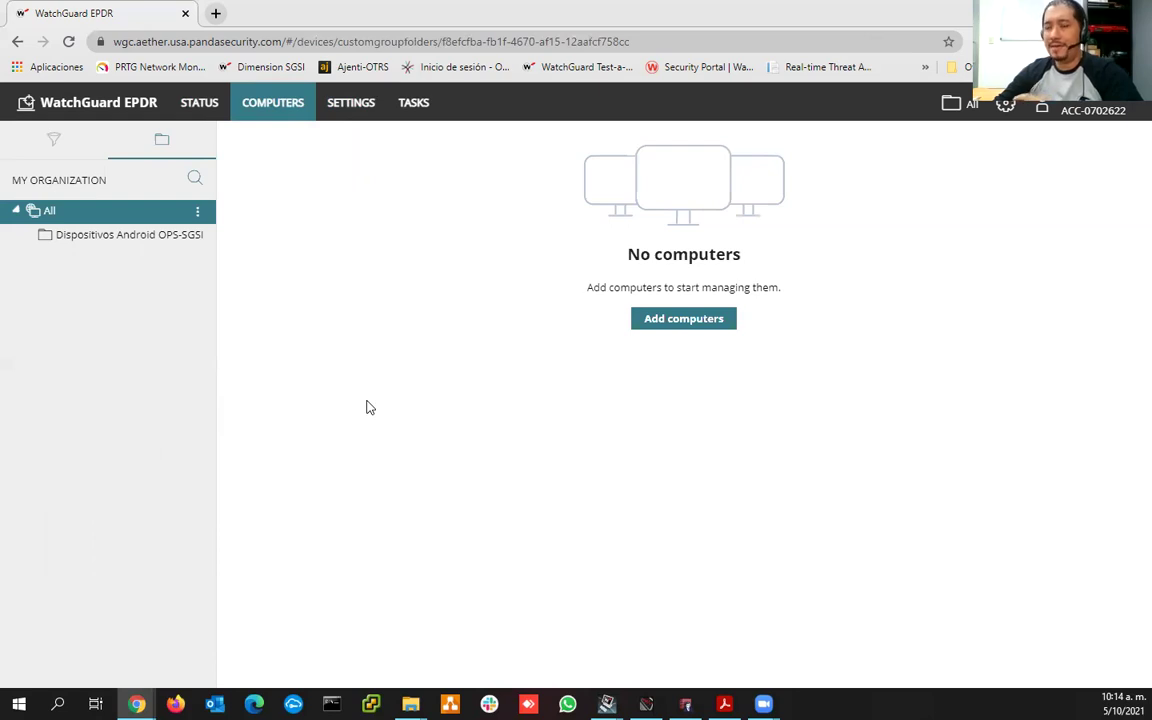
left_click(352, 104)
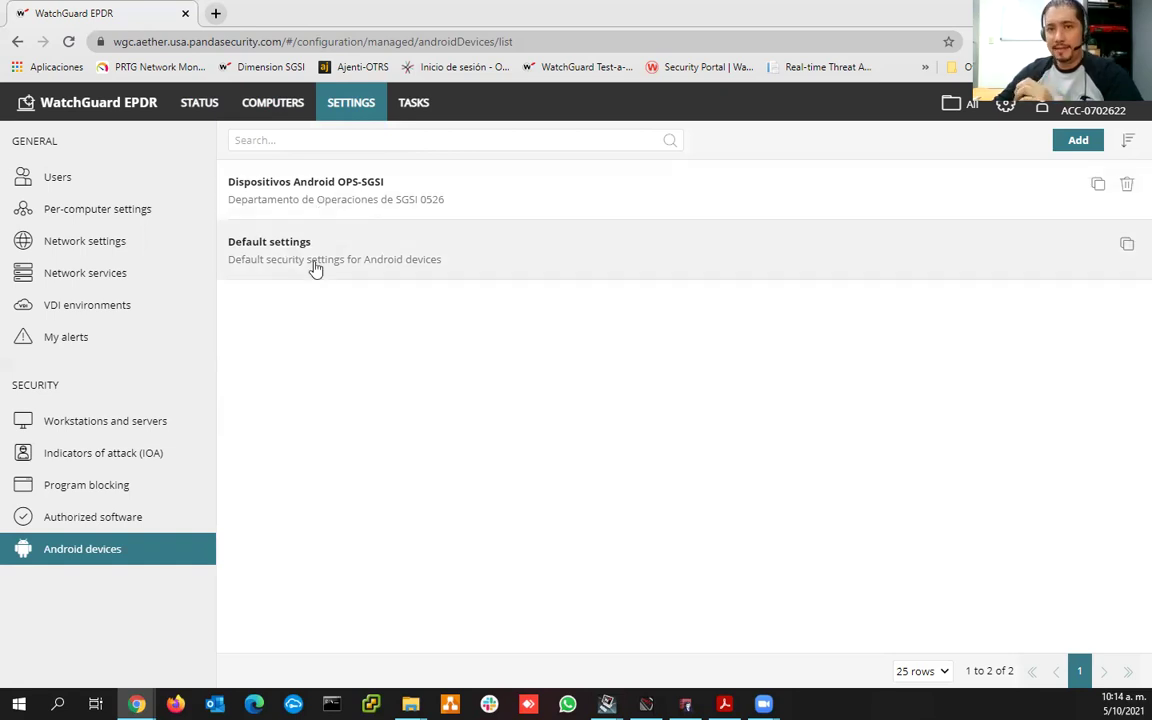
left_click(370, 202)
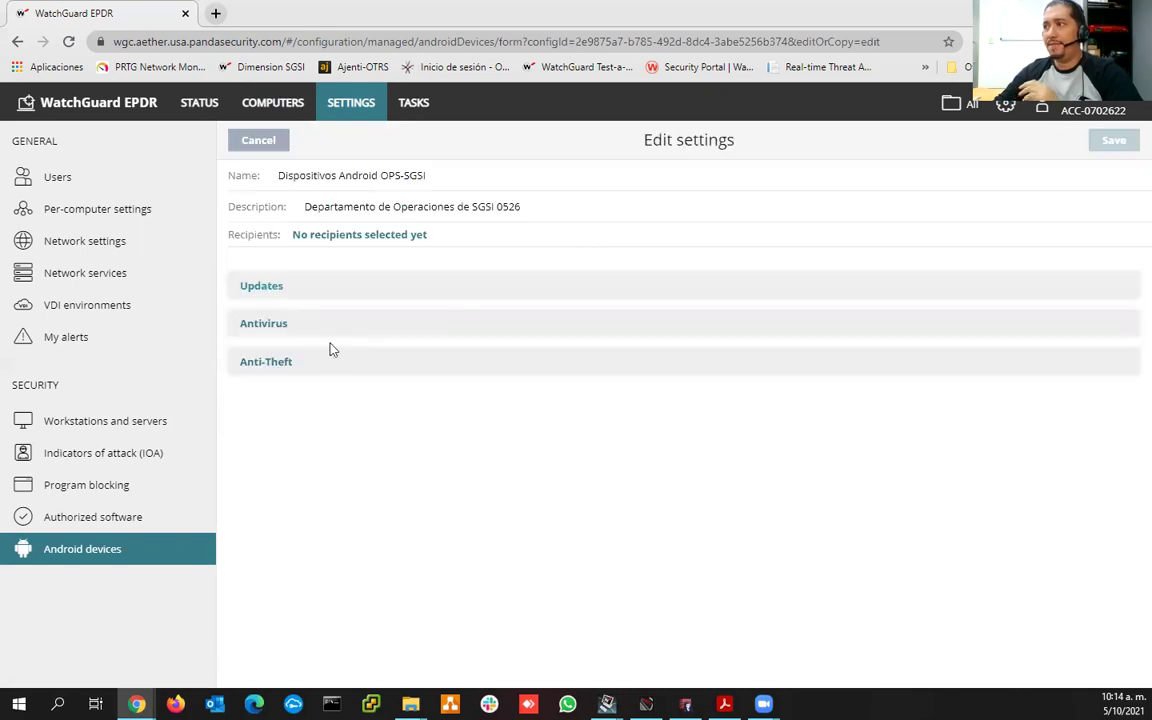
- Expand Updates, Antivirus and Anti-Theft, enable Anti-Theft protection and save the profile
left_click(257, 292)
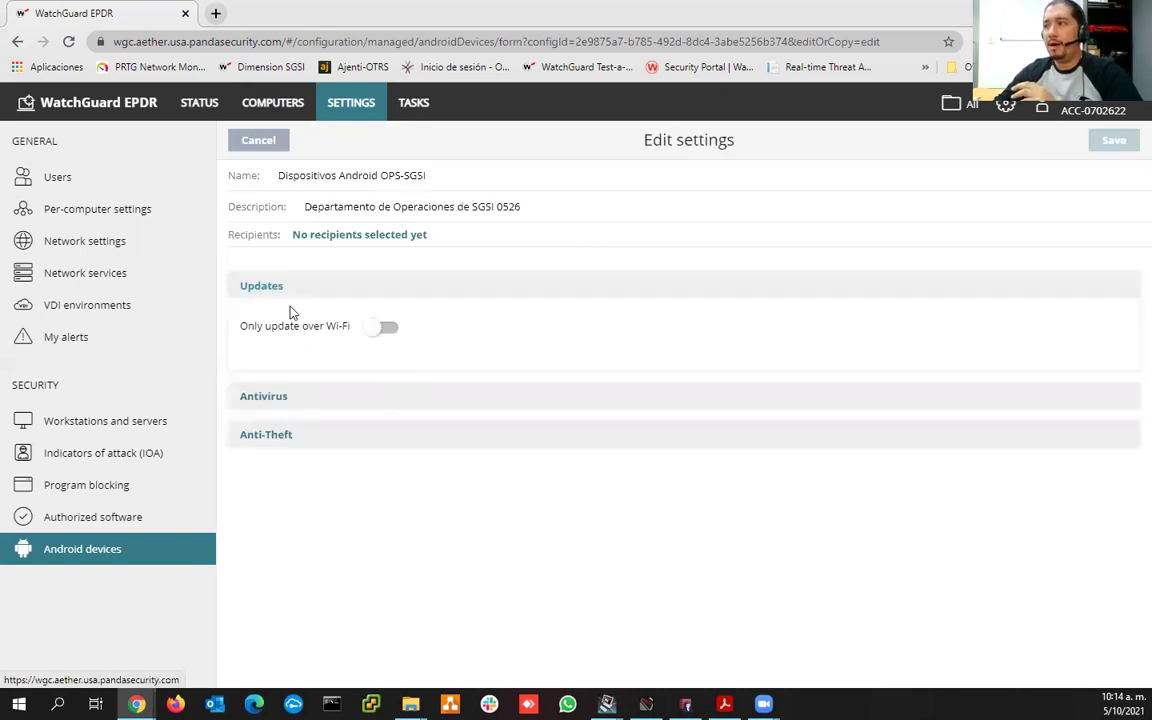
left_click(415, 396)
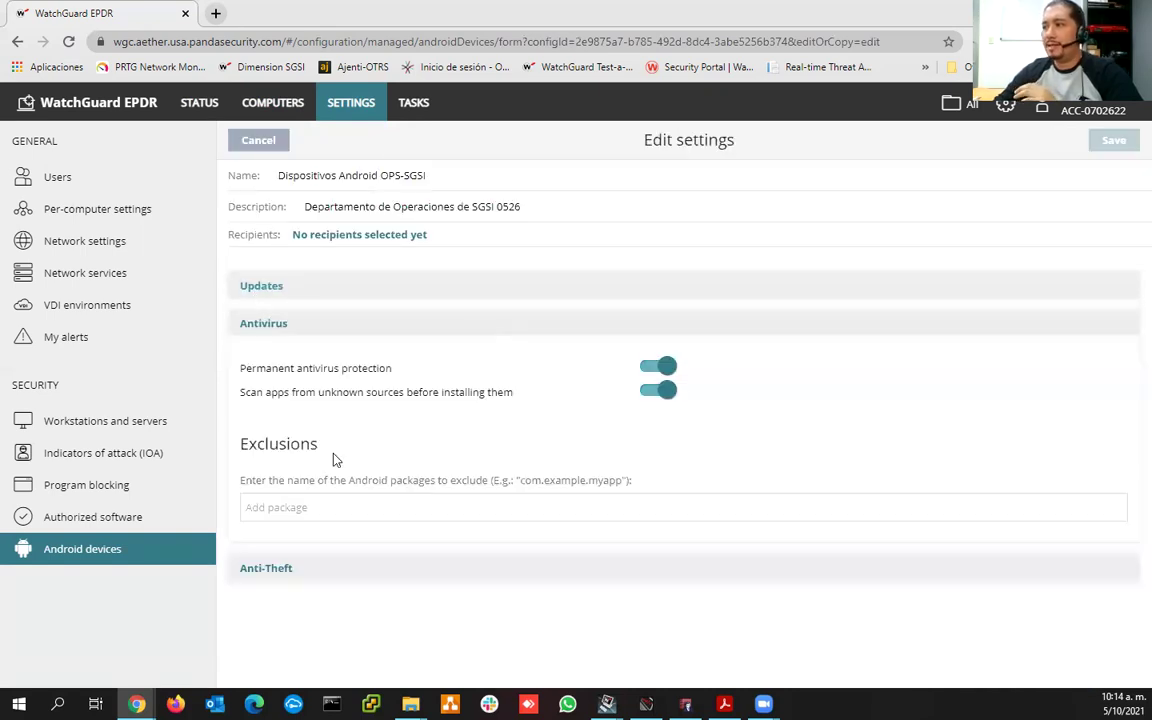
left_click(263, 569)
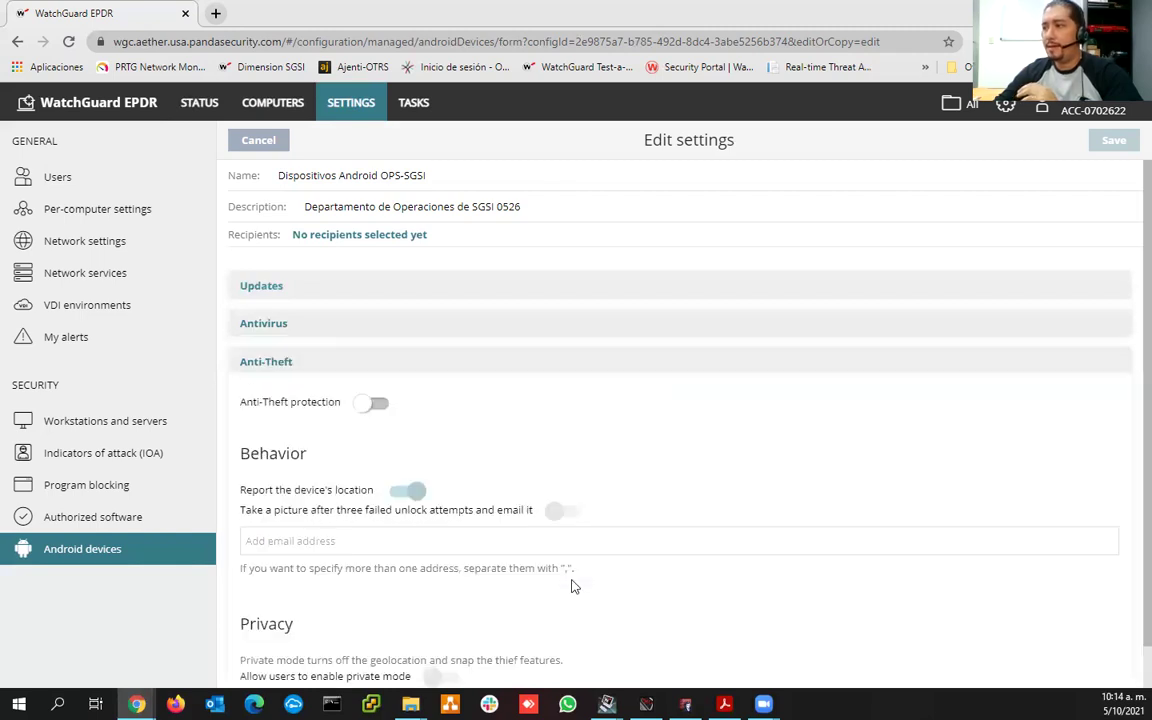
scroll(573, 587, "down", 1)
scroll(573, 587, "up", 1)
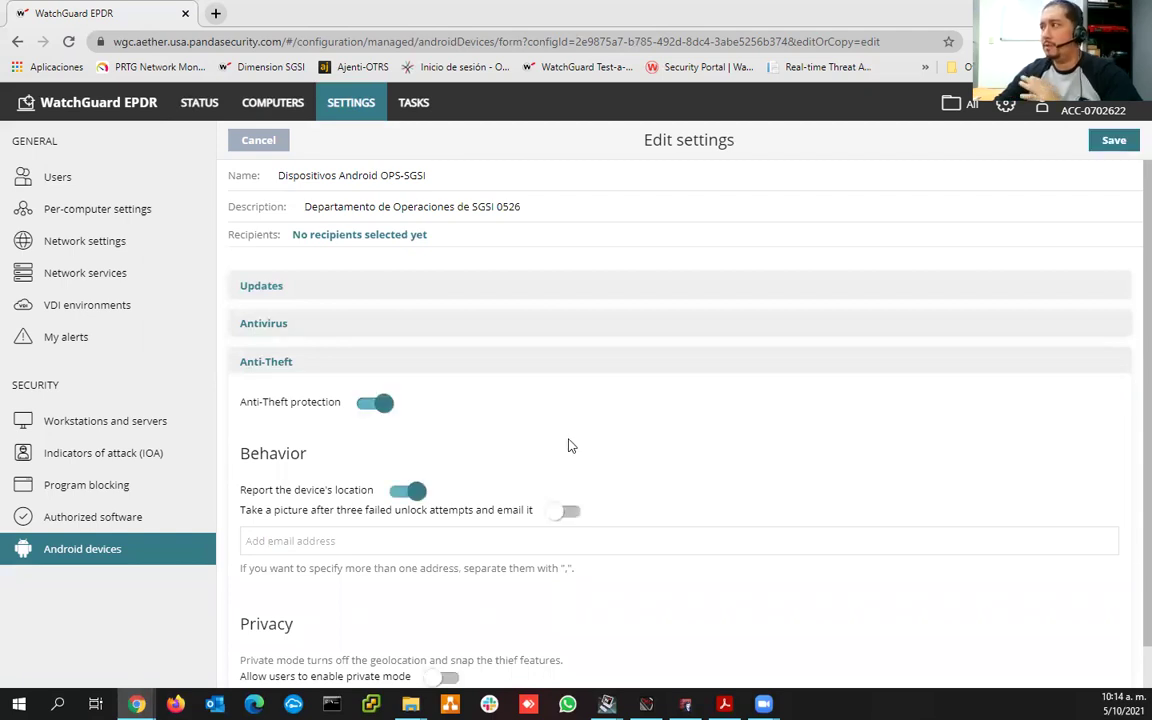
left_click(1115, 140)
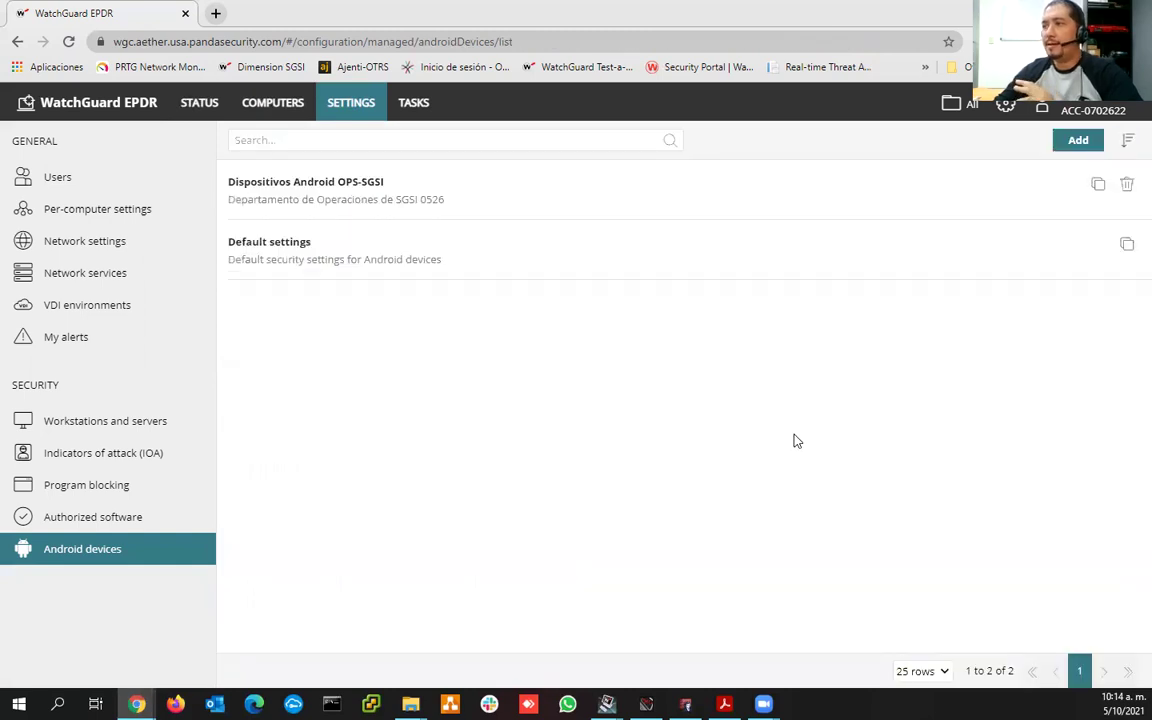
left_click(338, 201)
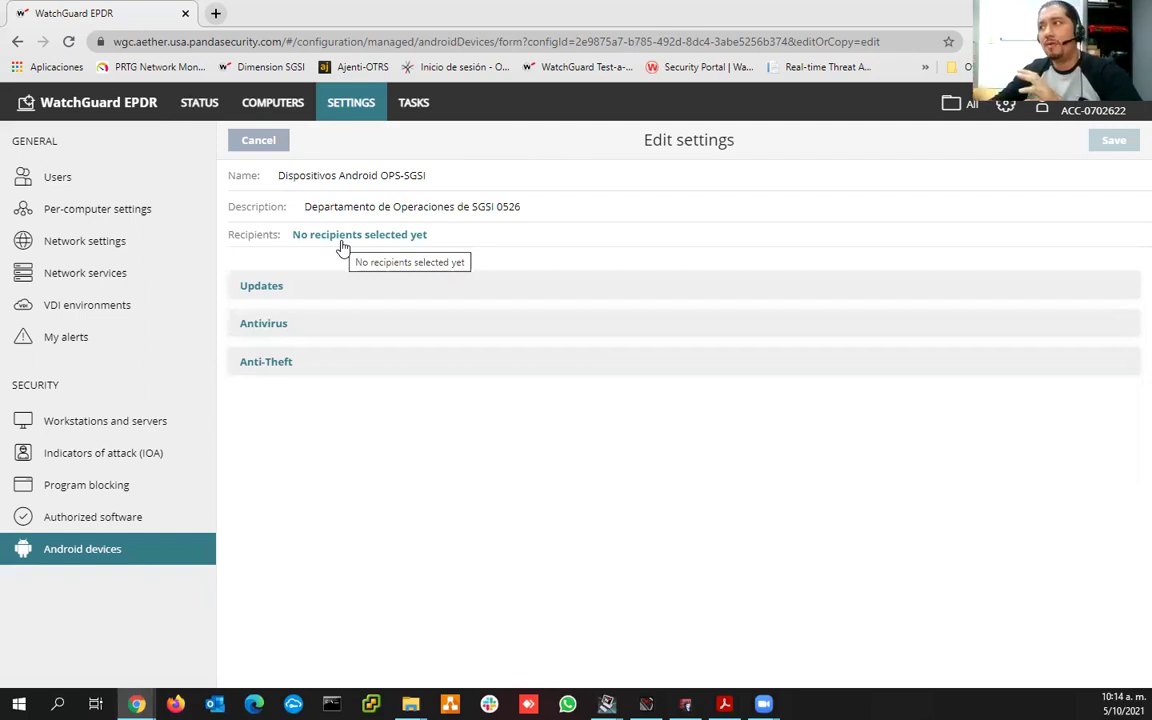
left_click(276, 114)
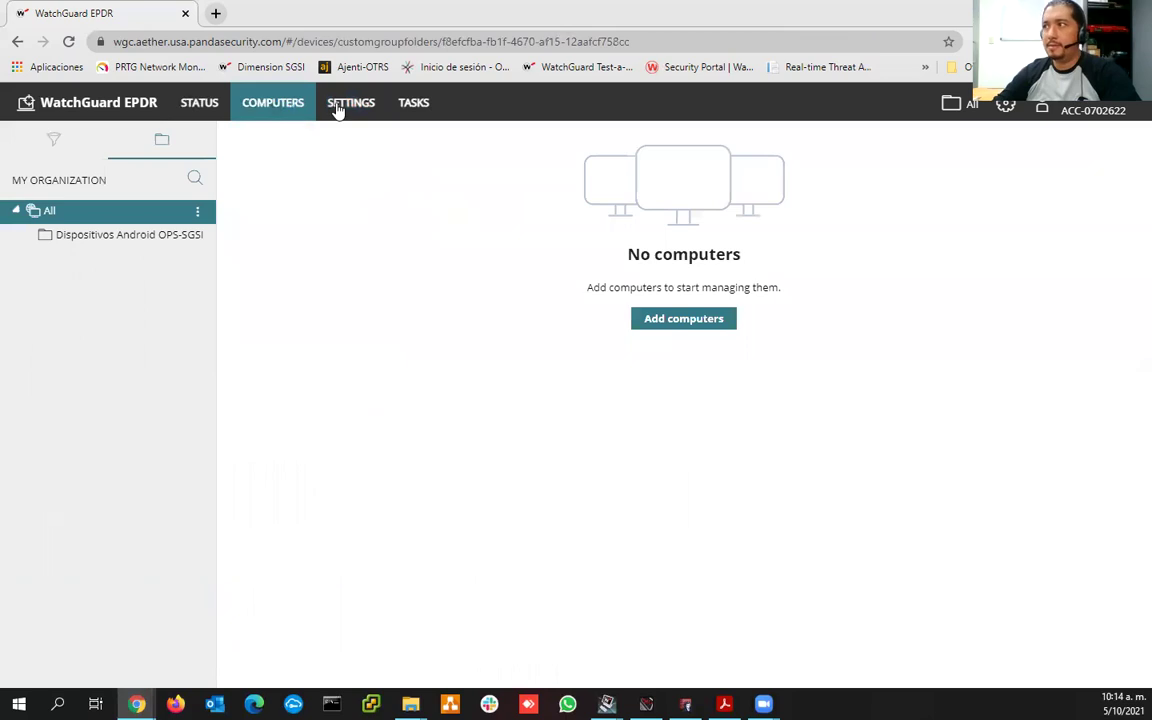
- Review the Dispositivos Android OPS-SGSI Android profile, then return to the Status dashboard
left_click(345, 104)
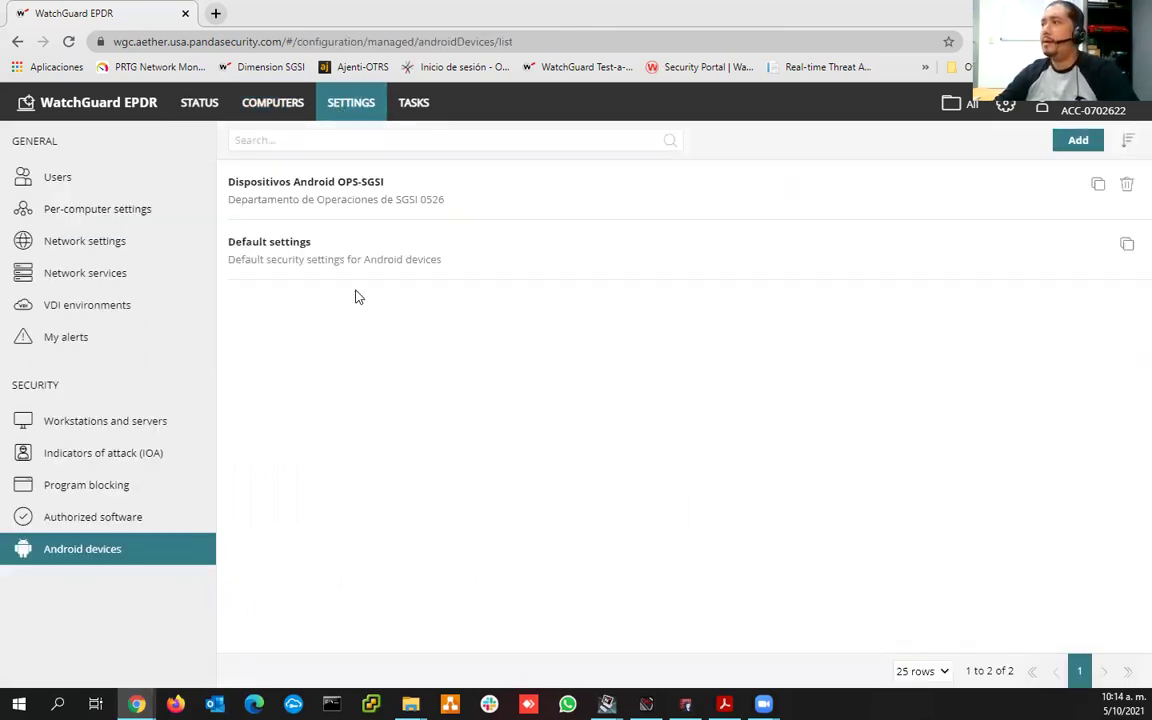
left_click(316, 200)
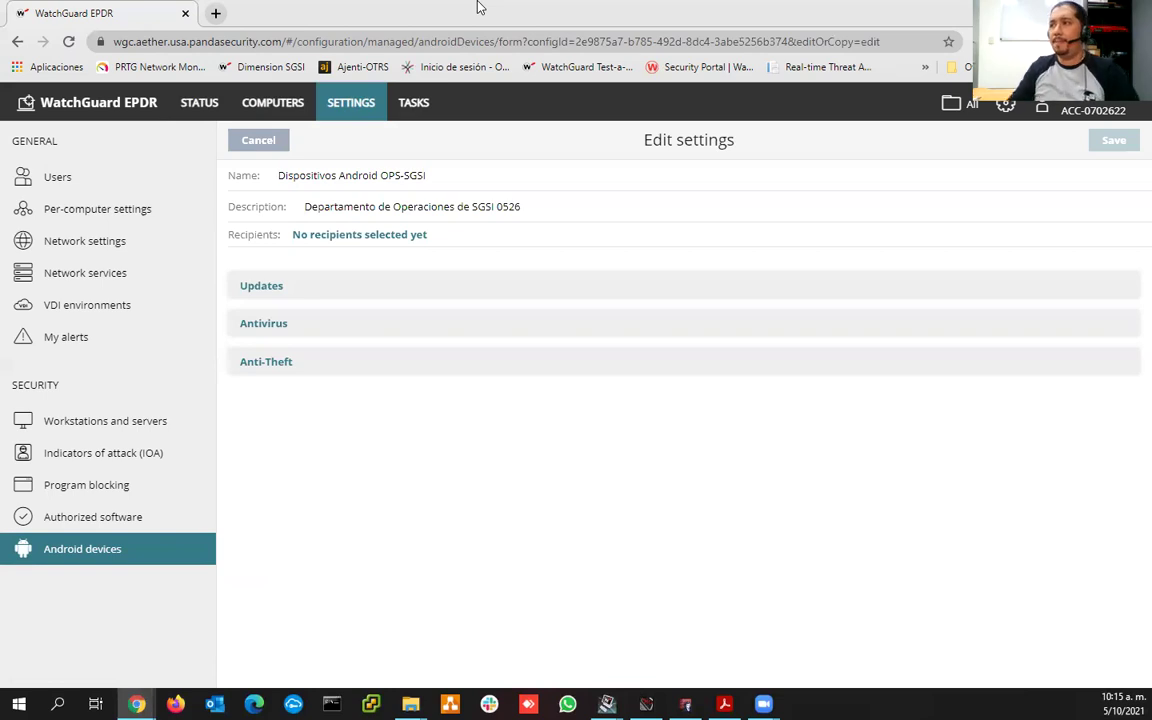
left_click(200, 104)
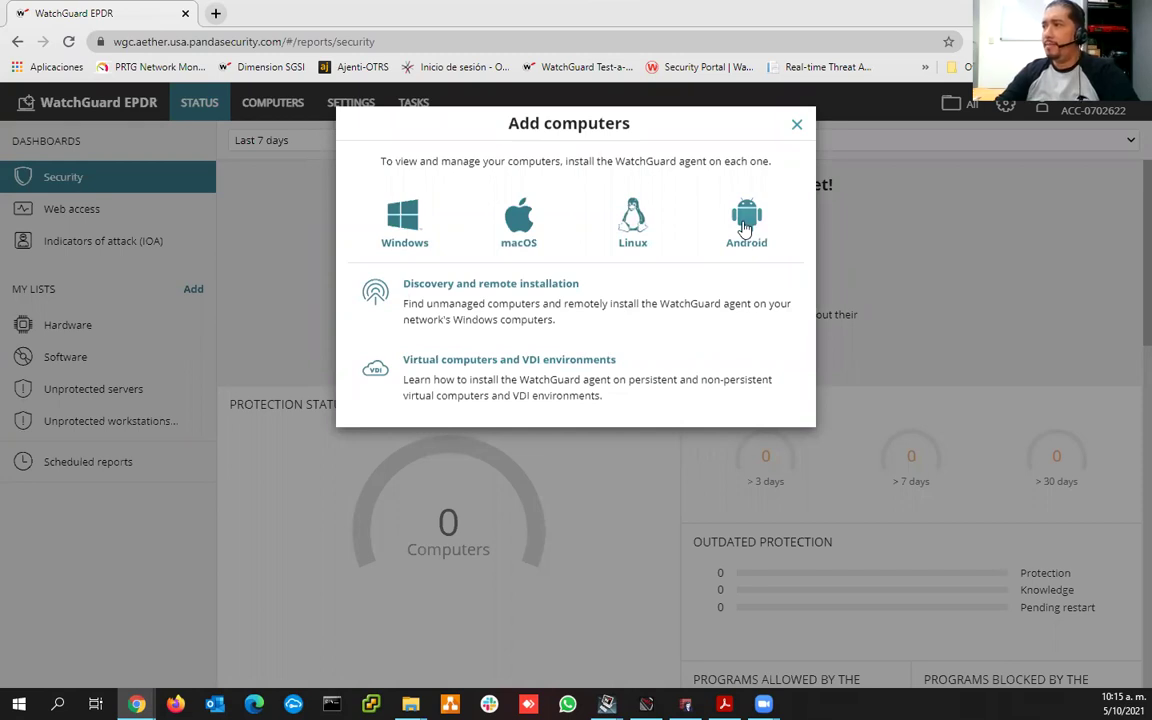
- Choose Android in Add computers and assign new devices to Dispositivos Android OPS-SGSI
left_click(744, 229)
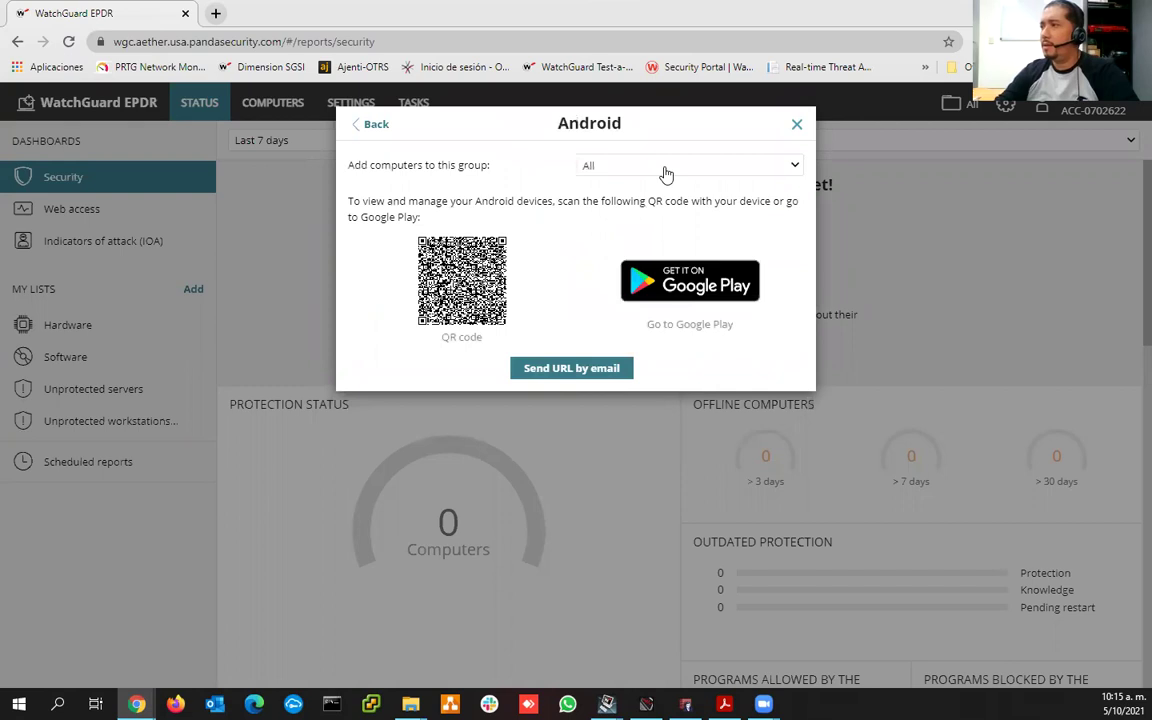
left_click(666, 169)
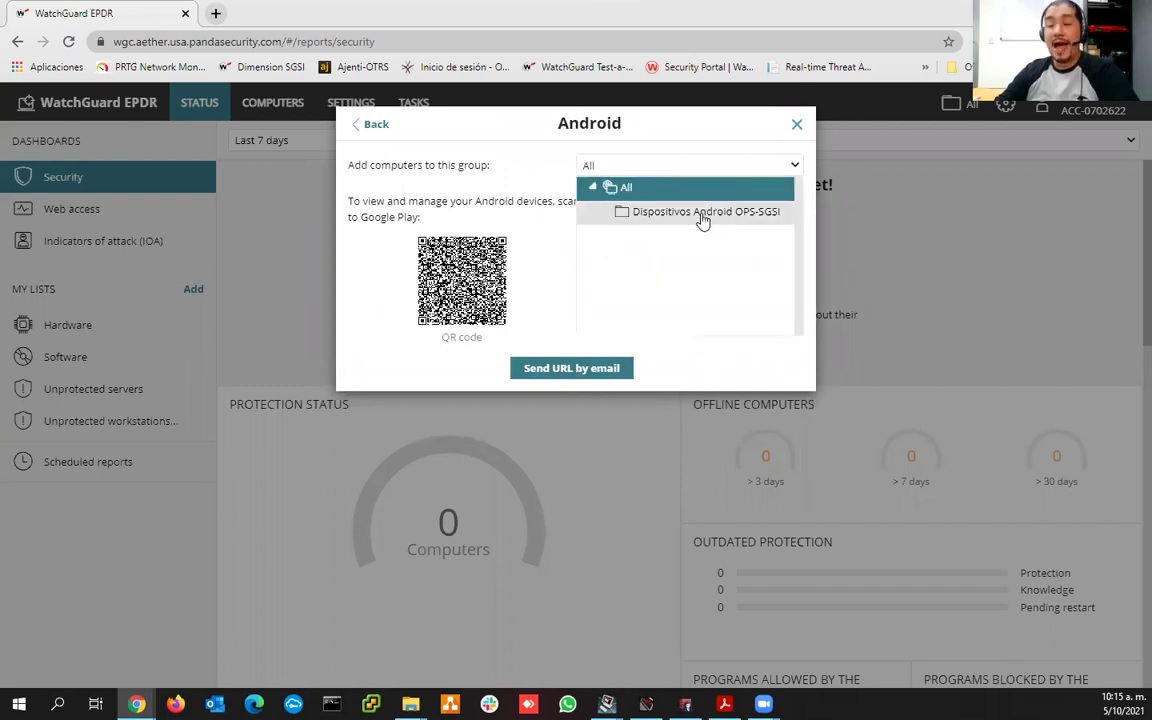
left_click(703, 220)
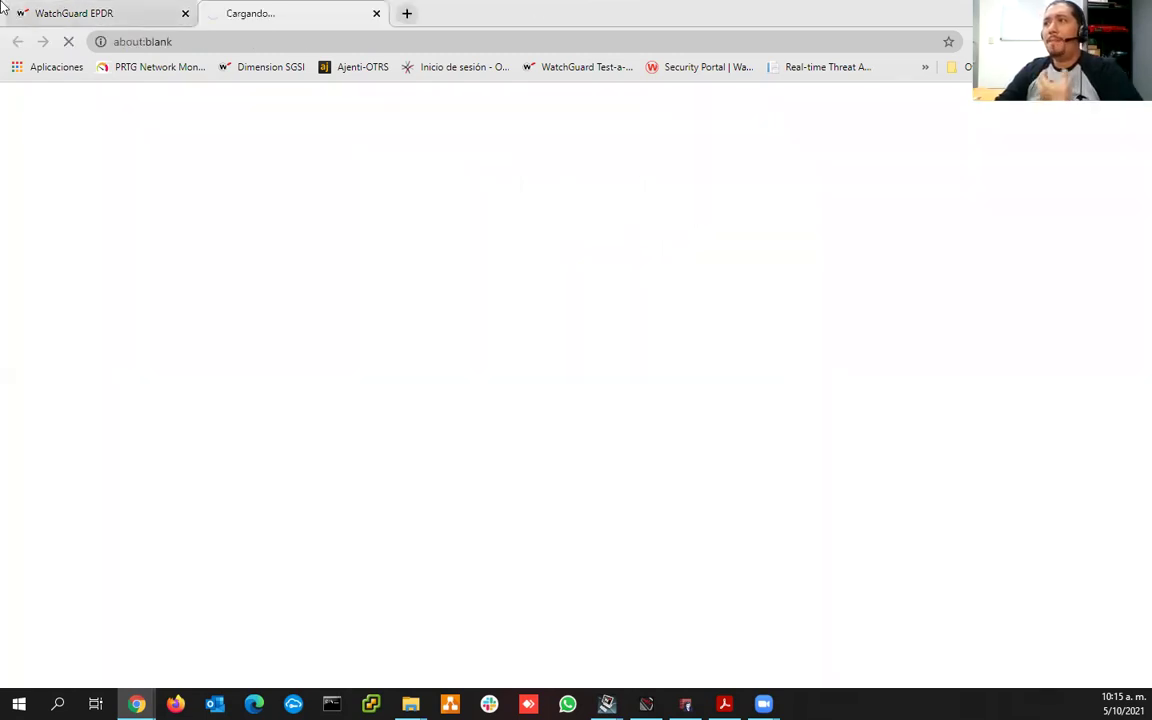
- Move from the console tab to the Google Play tab with the Protection - Panda Aether page
key("ctrl+1")
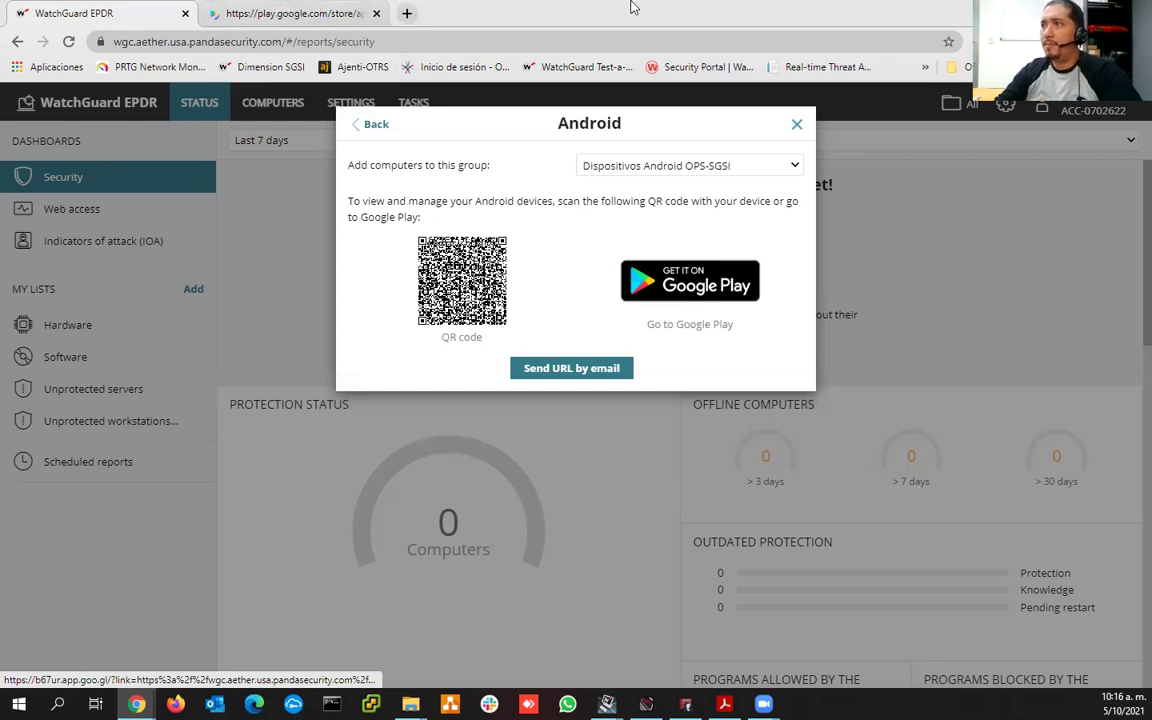
key("ctrl+Tab")
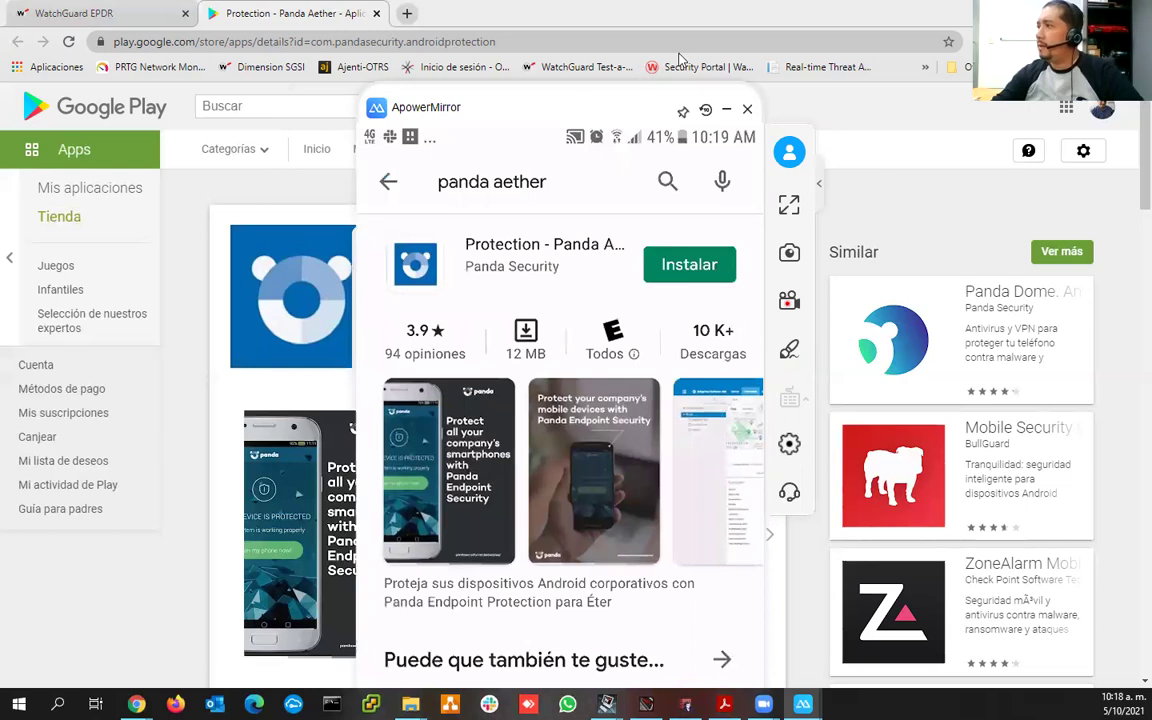
- Move the ApowerMirror window aside and install Protection - Panda Aether on the phone
left_click_drag(546, 107, 692, 43)
left_click(855, 203)
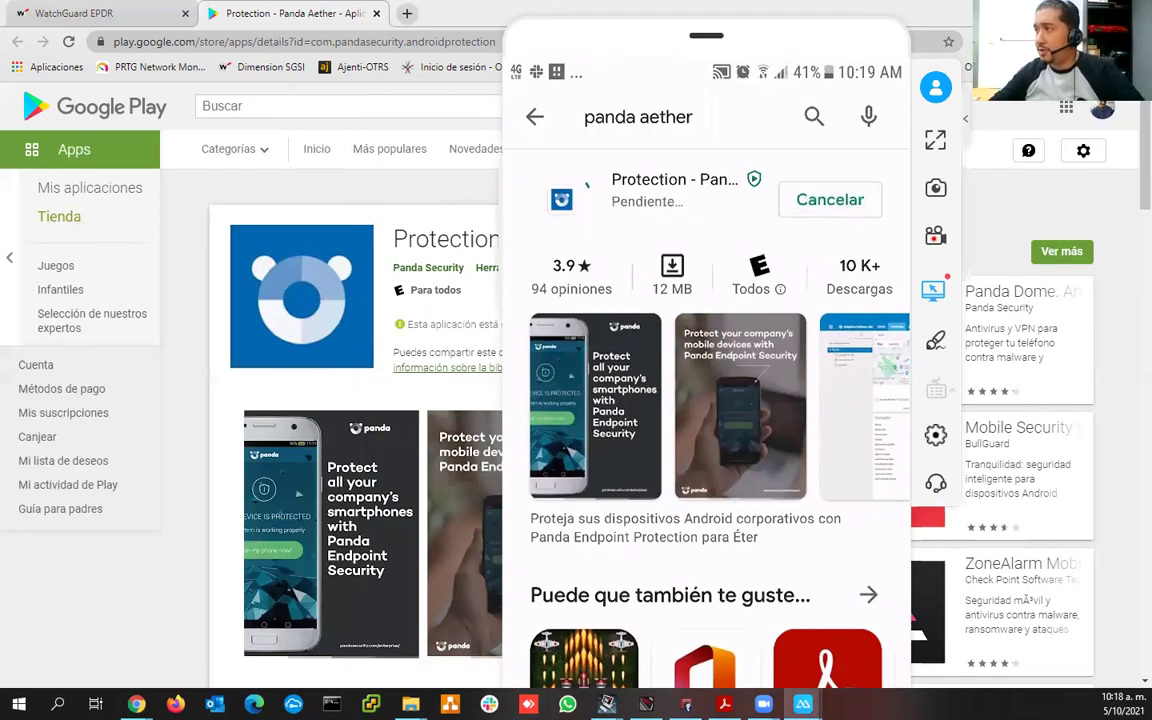
left_click_drag(689, 38, 859, 28)
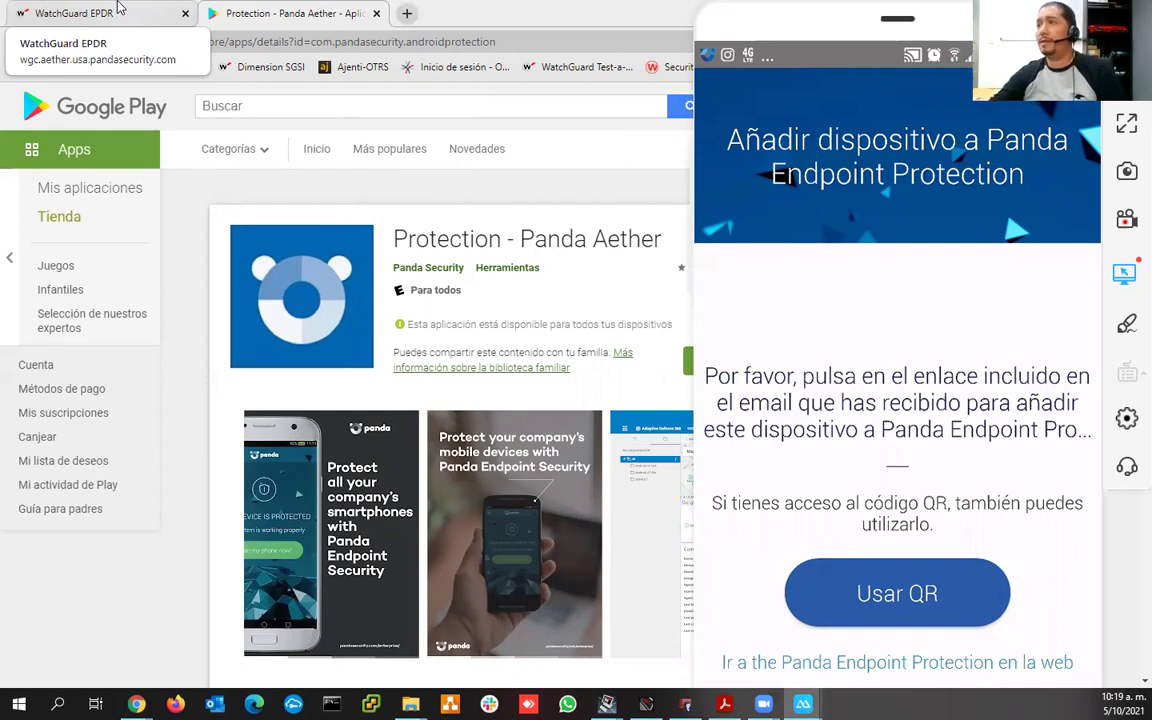
- Show the console's Android enrollment QR code and bring the ApowerMirror phone window back to scan it
left_click(519, 206)
key("ctrl+1")
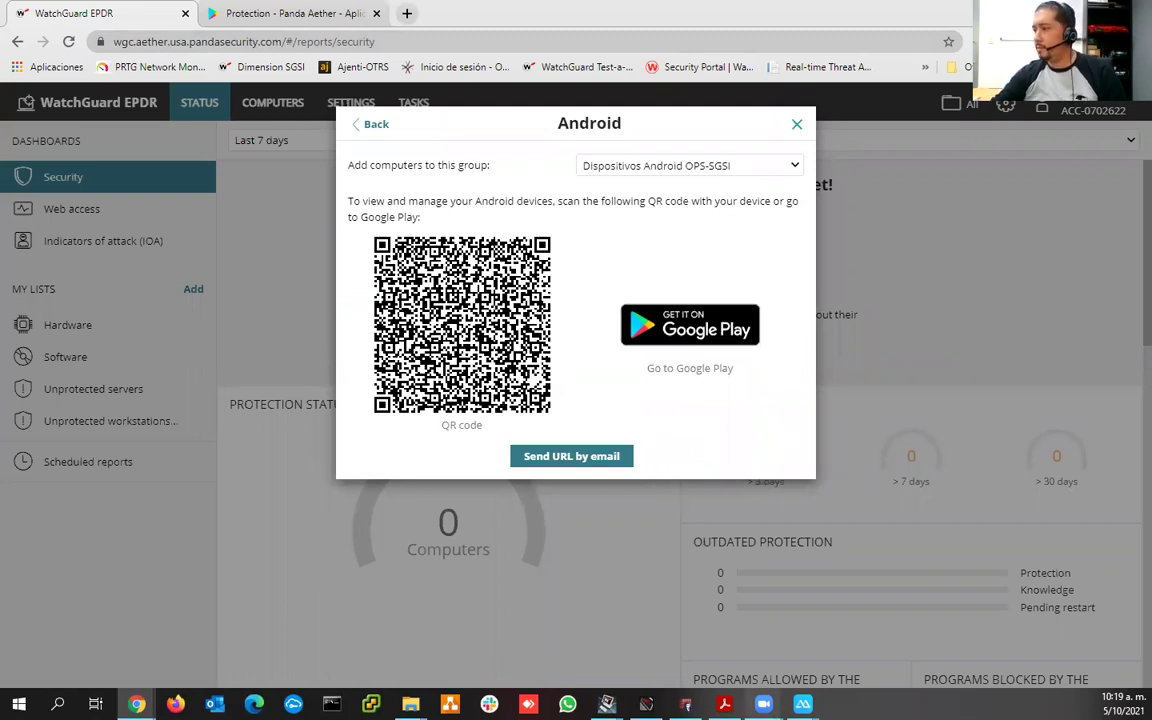
mouse_move(803, 704)
left_click(723, 633)
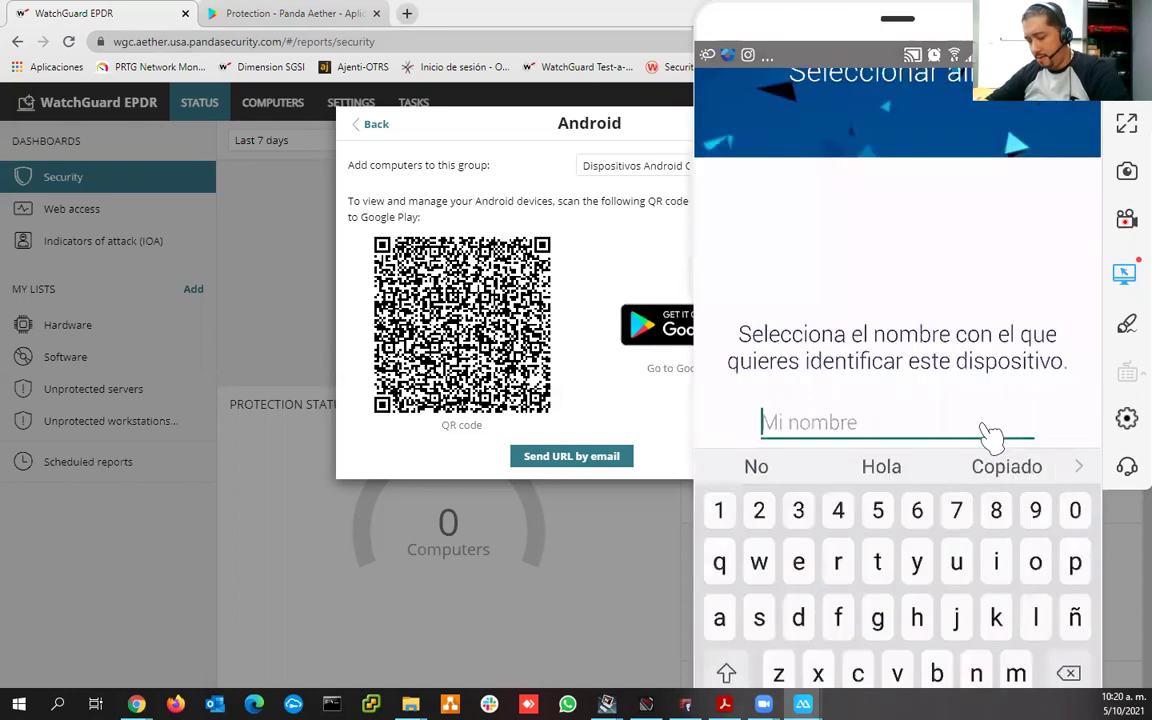
- Name the device 'ACG SMARTPHONE', confirm with Continuar, and scroll through the device-administrator permission page
type("ACG")
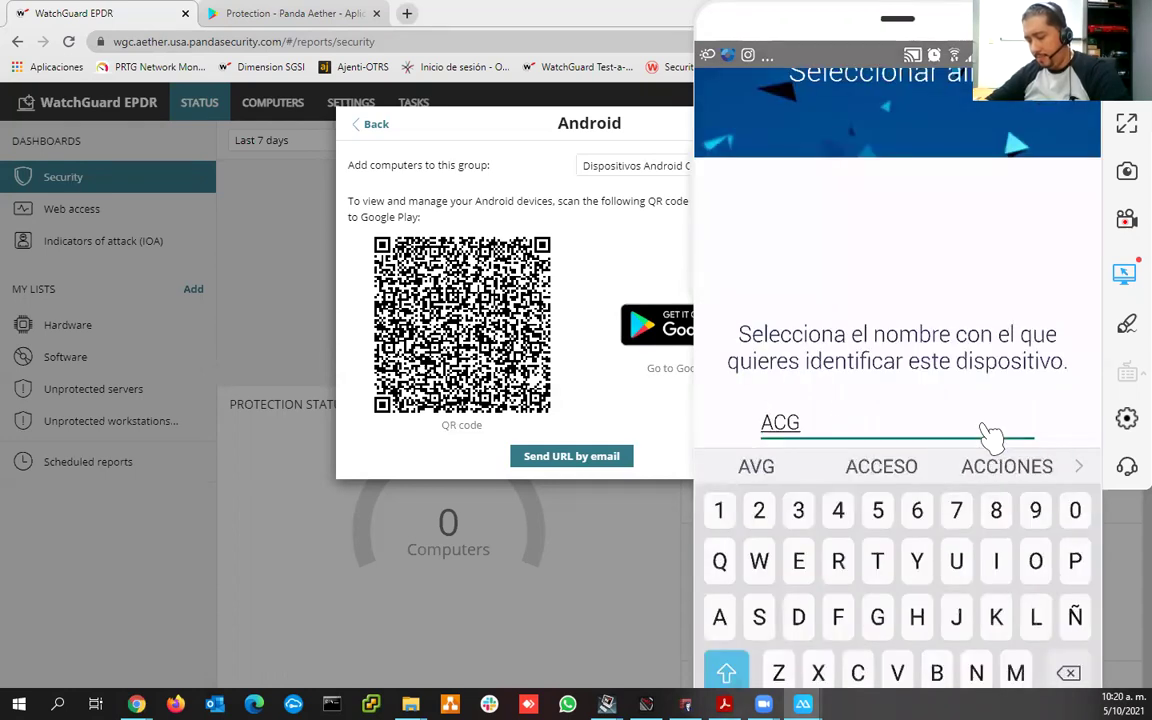
type(" SM")
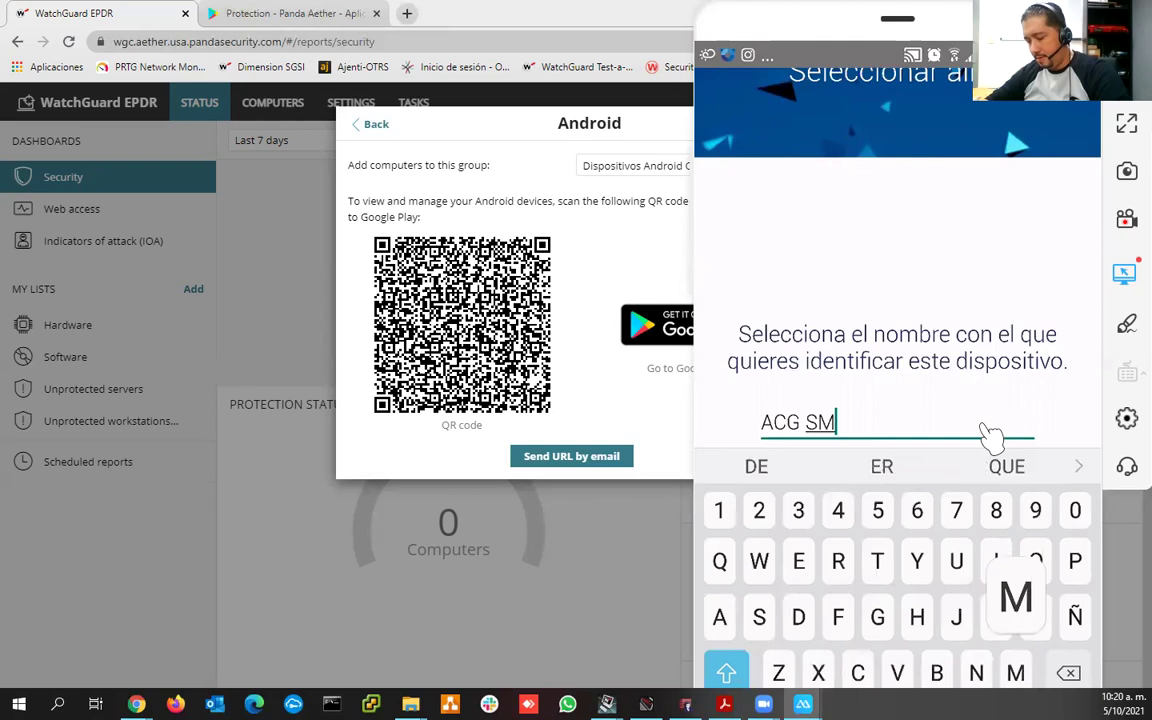
type("ARTPHON")
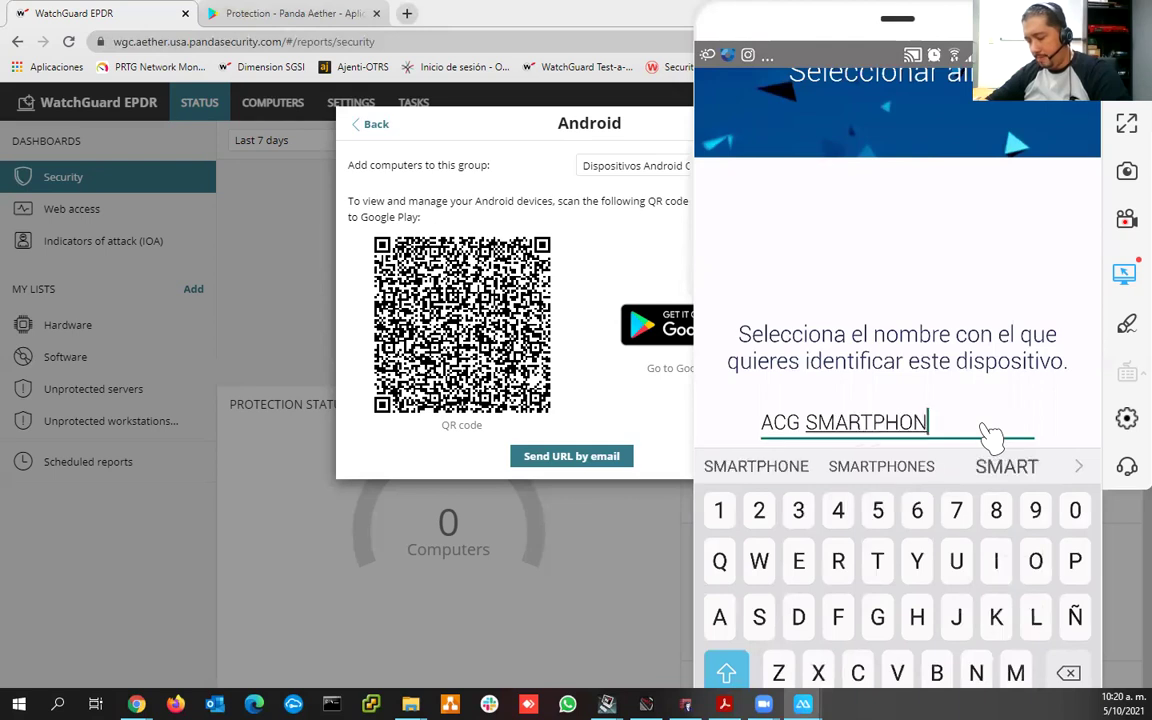
type("E")
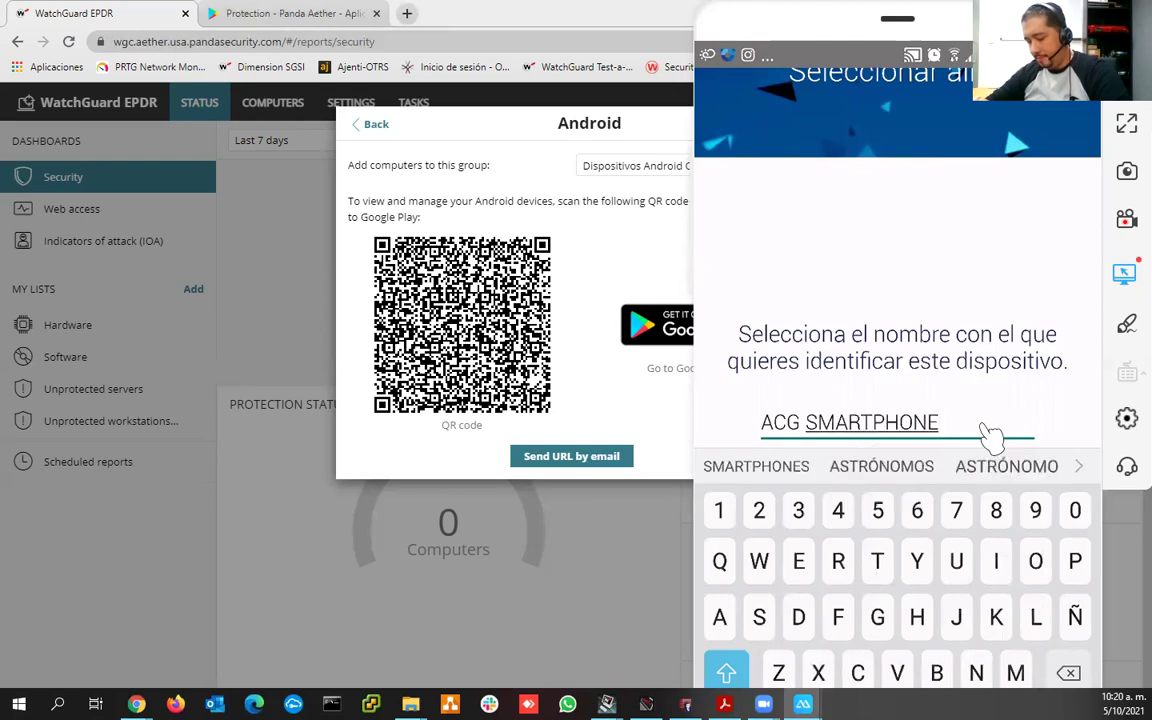
key("Return")
key("Return")
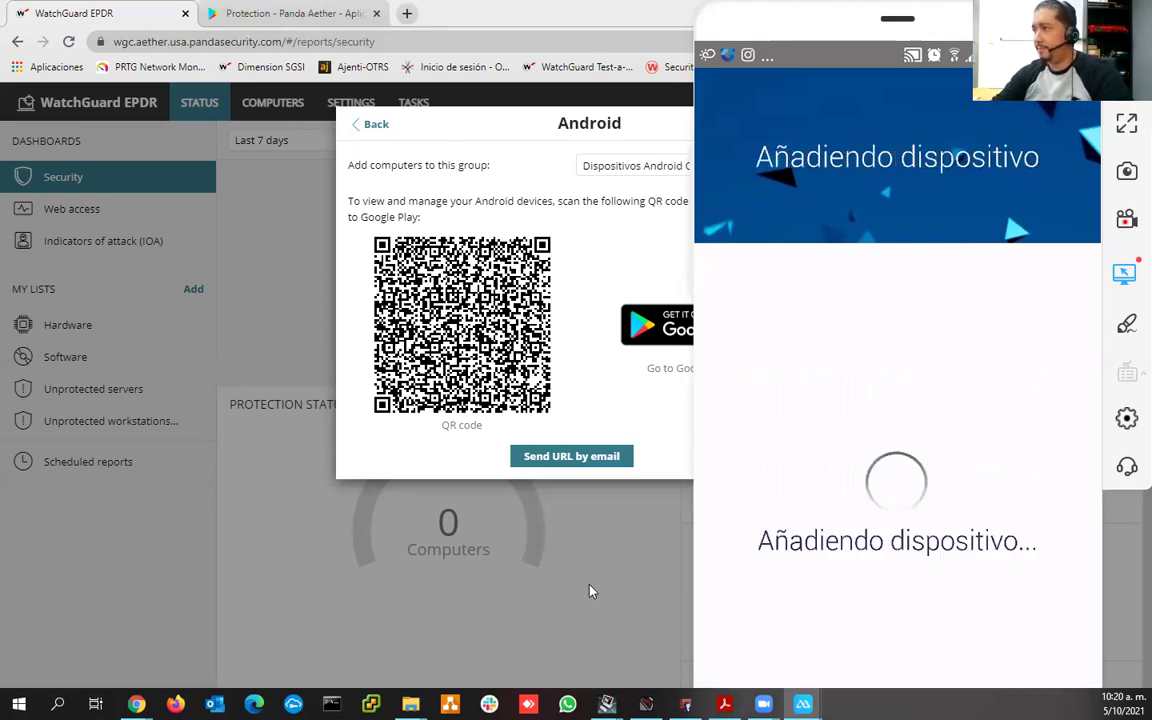
left_click(860, 614)
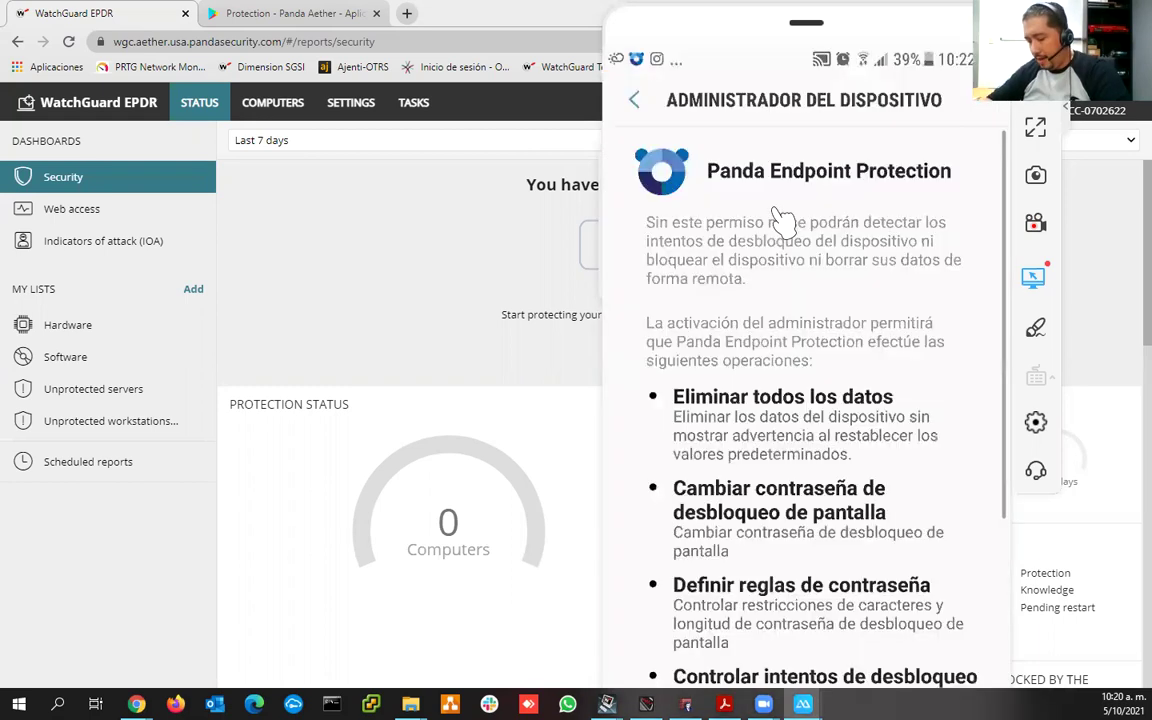
scroll(783, 218, "down", 3)
scroll(783, 218, "down", 2)
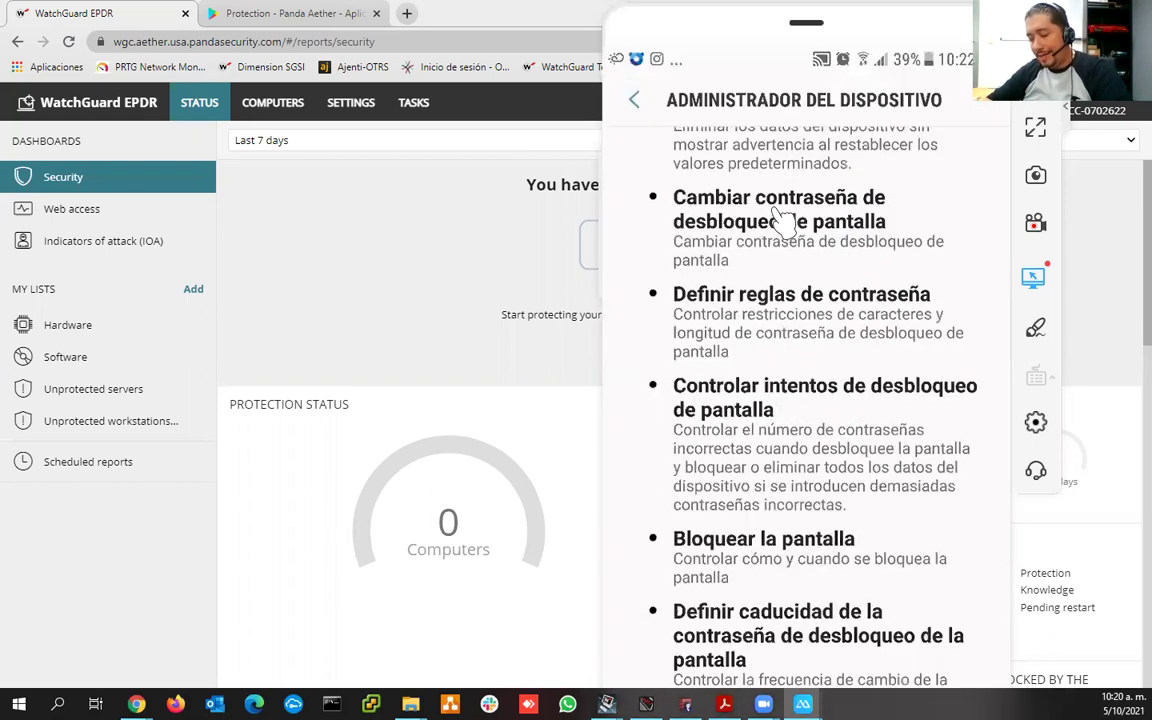
scroll(783, 218, "up", 4)
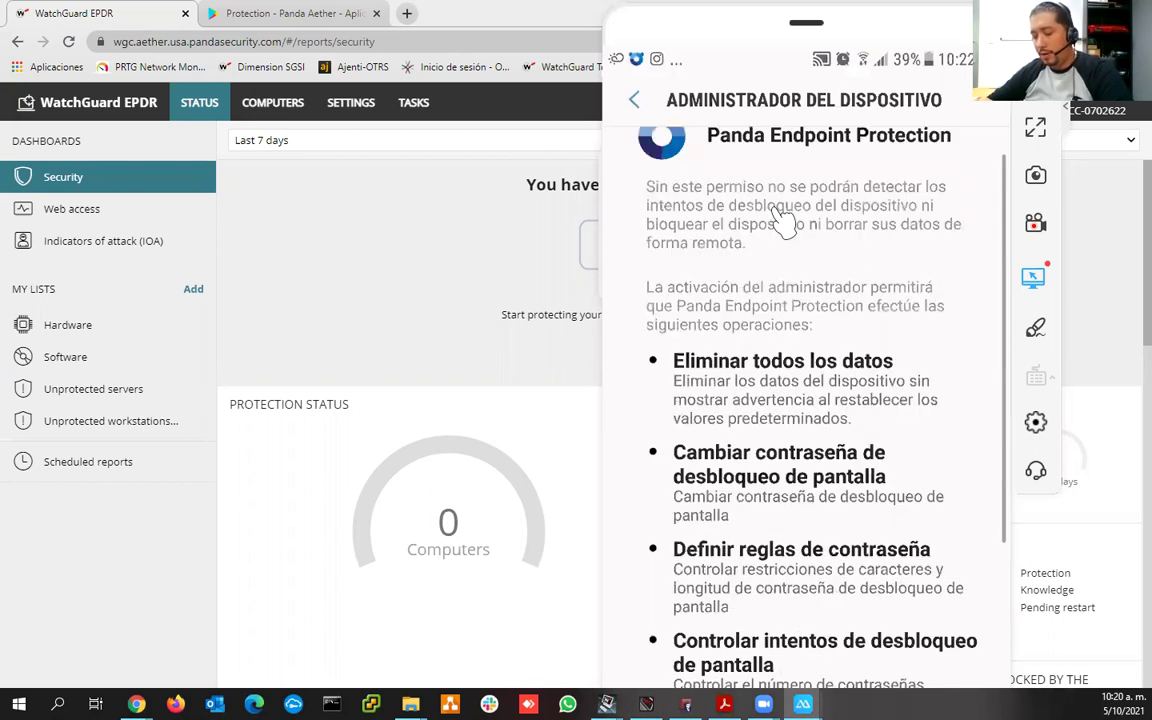
scroll(783, 218, "down", 4)
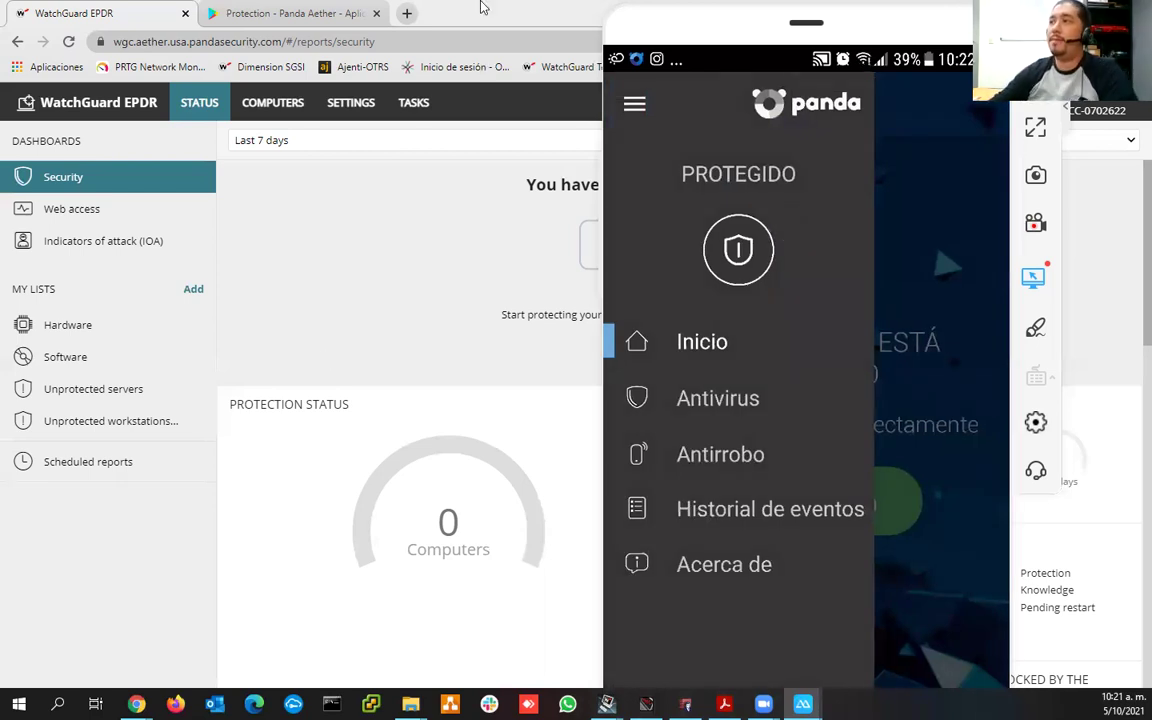
- Check the Antirrobo status in the phone's Panda app, then return to the WatchGuard Security dashboard
left_click(70, 172)
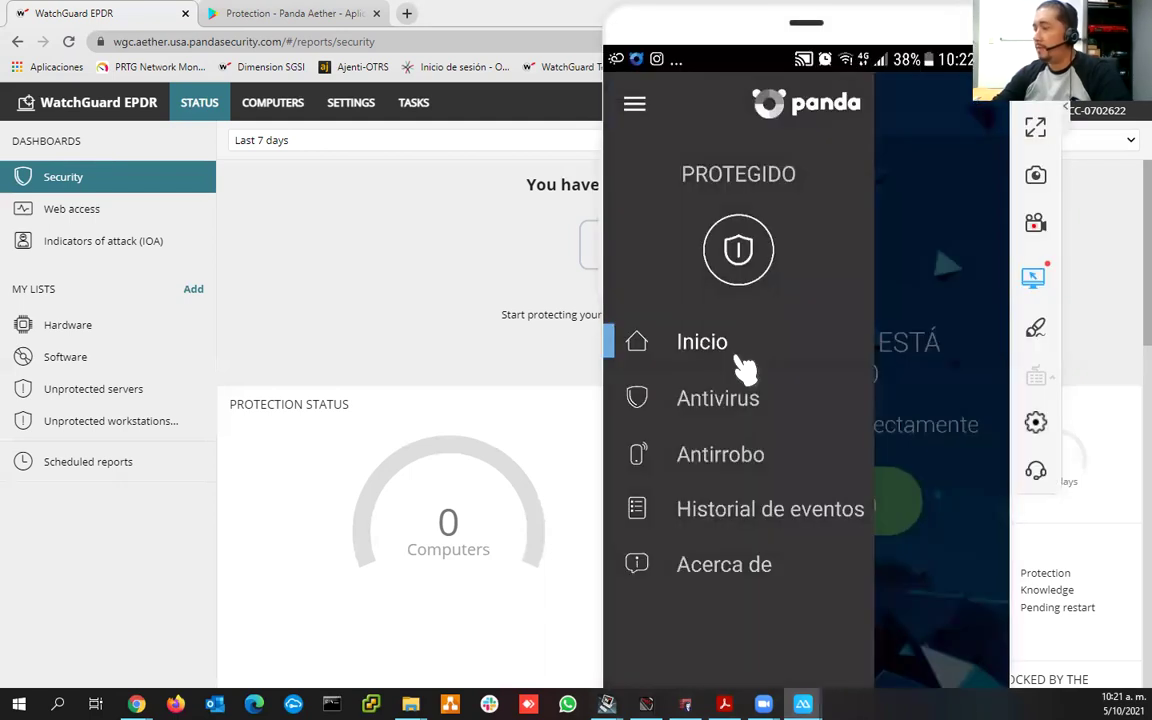
left_click(745, 372)
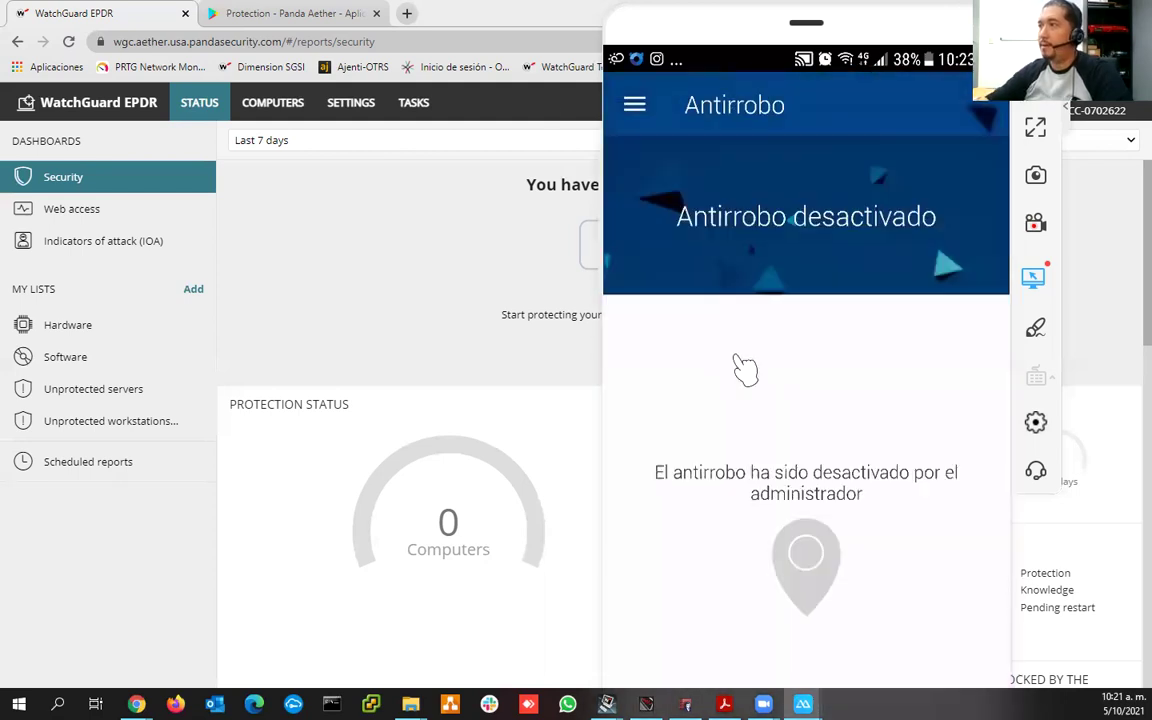
left_click(587, 238)
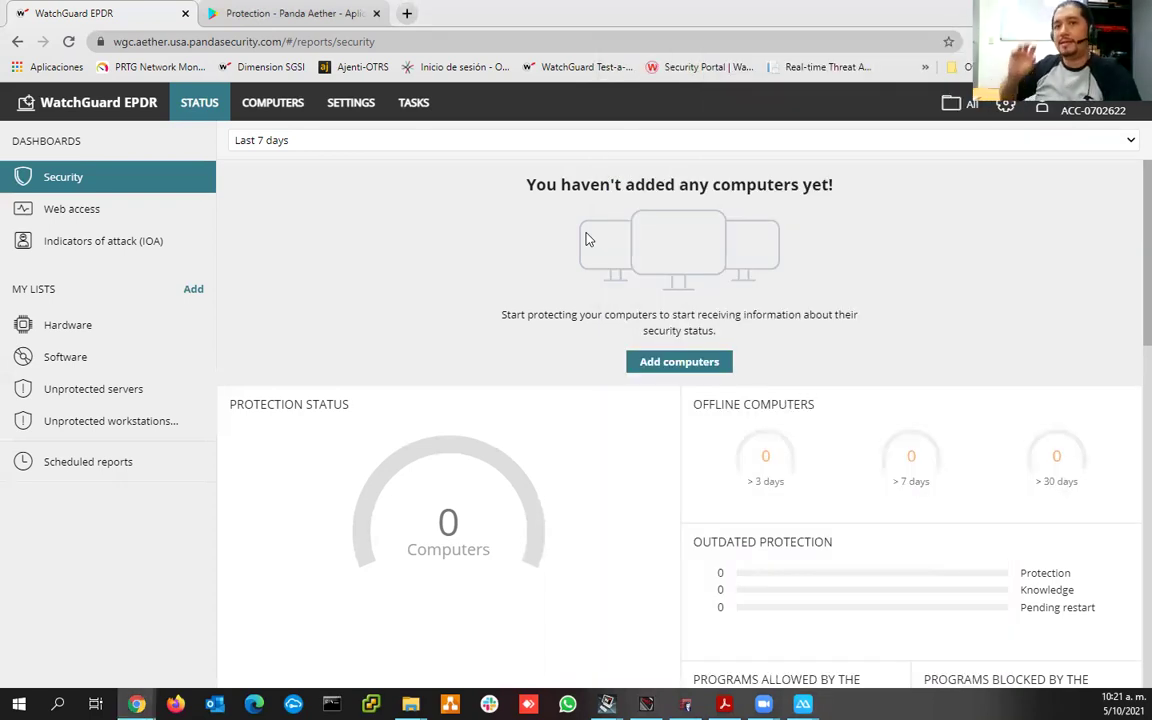
- Edit the Dispositivos Android OPS-SGSI settings profile and expand its Antivirus, Updates and Anti-Theft sections
left_click(355, 106)
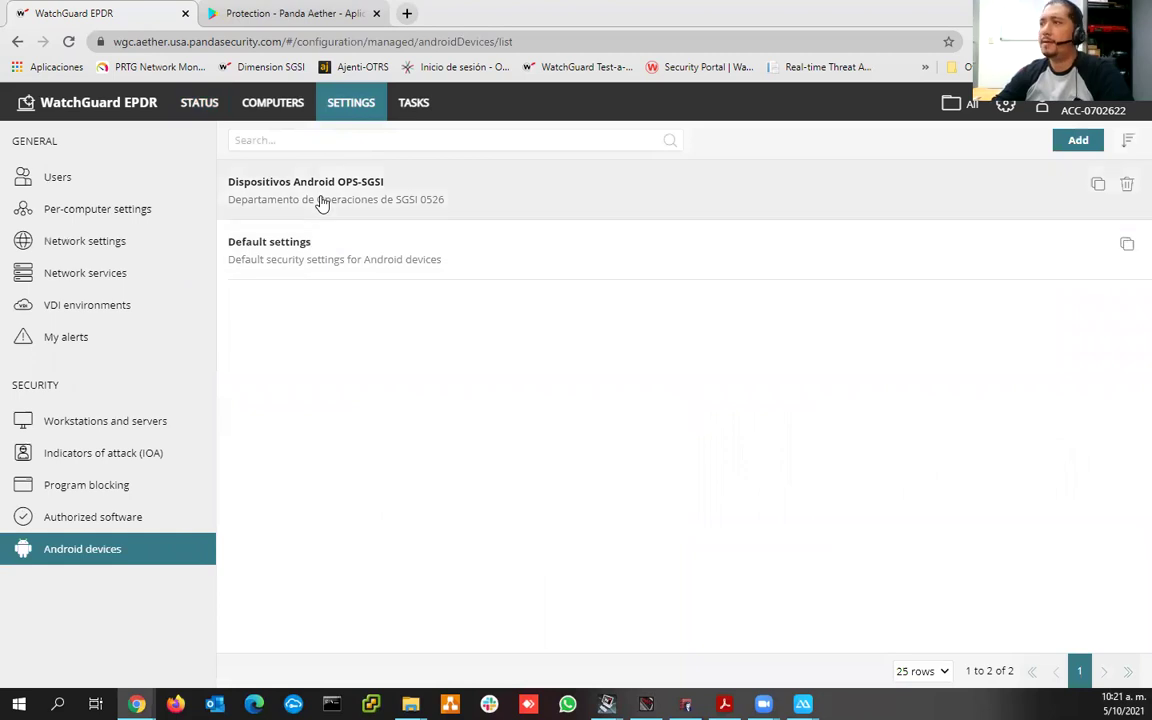
left_click(322, 203)
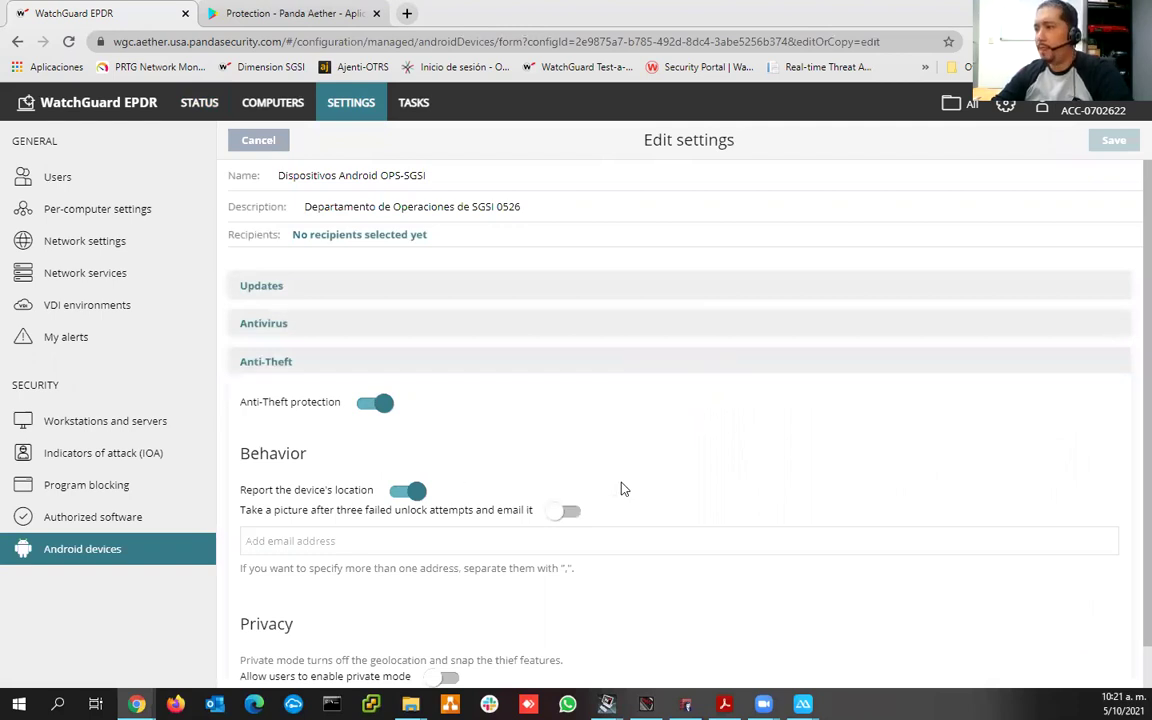
scroll(621, 489, "down", 1)
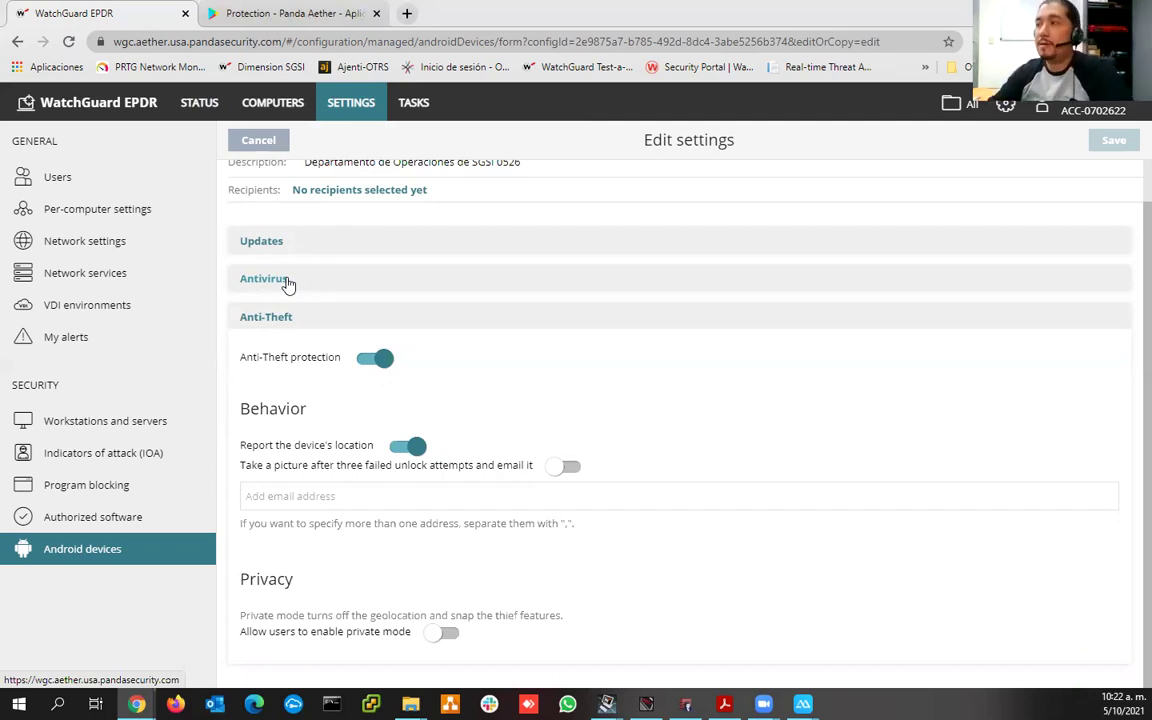
left_click(394, 280)
scroll(260, 290, "up", 1)
left_click(260, 288)
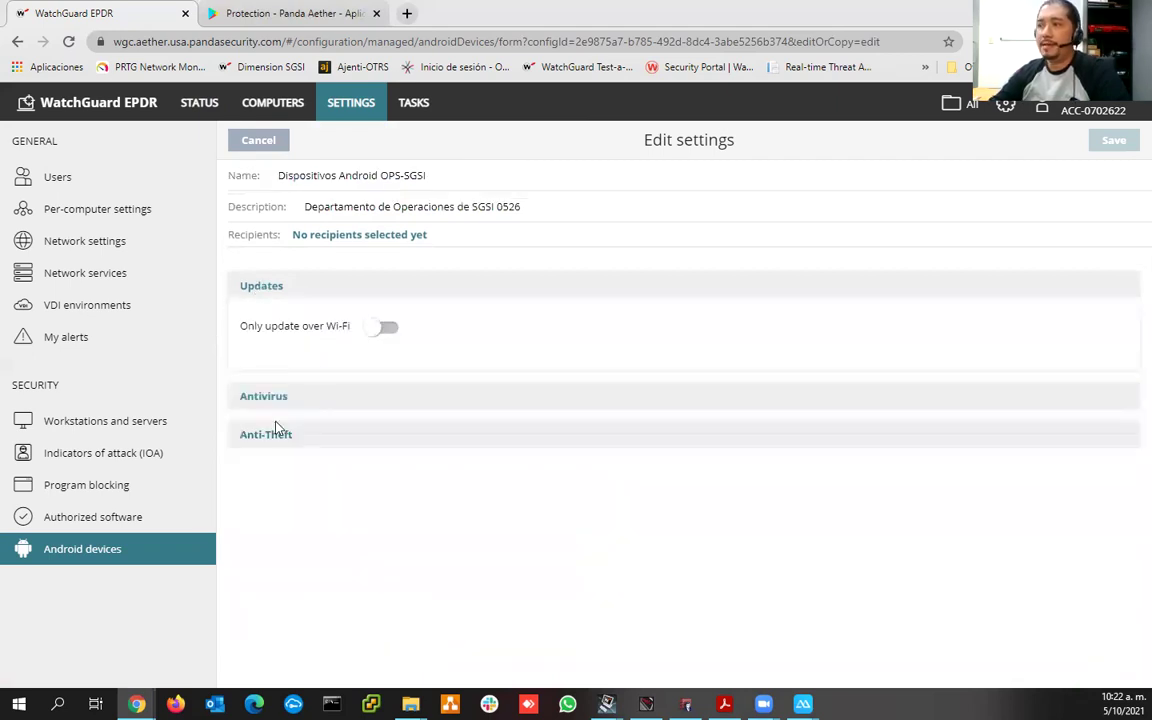
left_click(452, 440)
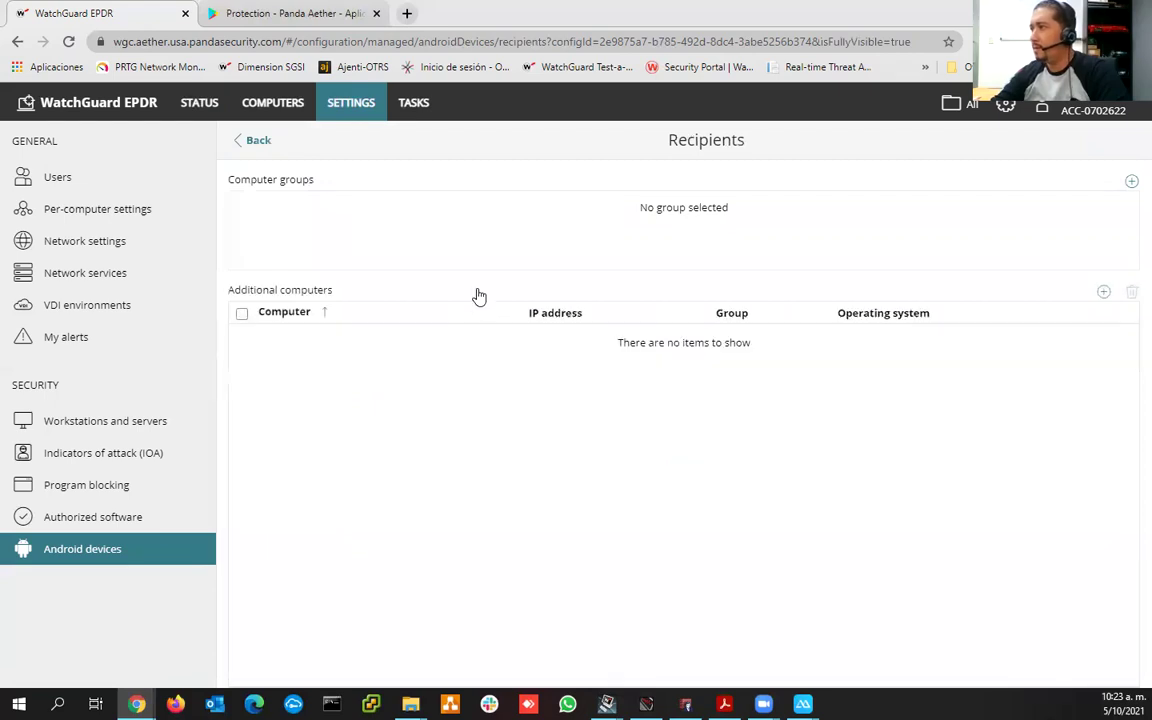
- Show the STATUS dashboard reporting 1 properly protected computer, briefly checking the mirrored phone
left_click(201, 106)
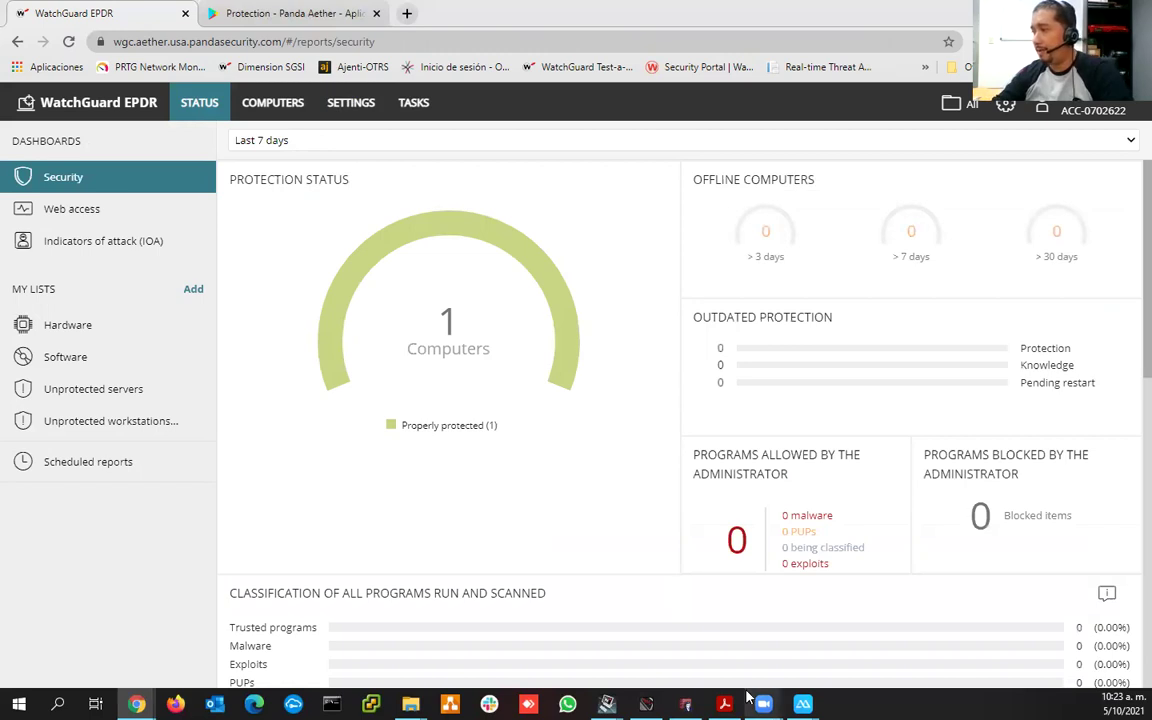
mouse_move(803, 704)
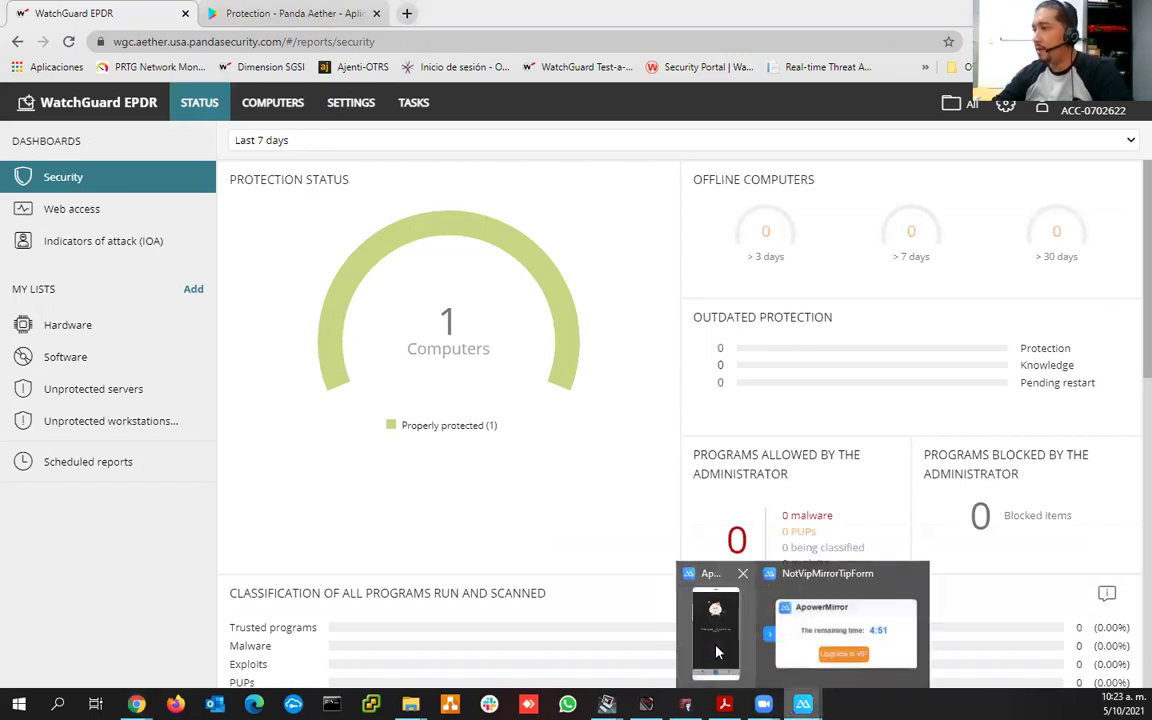
left_click(716, 652)
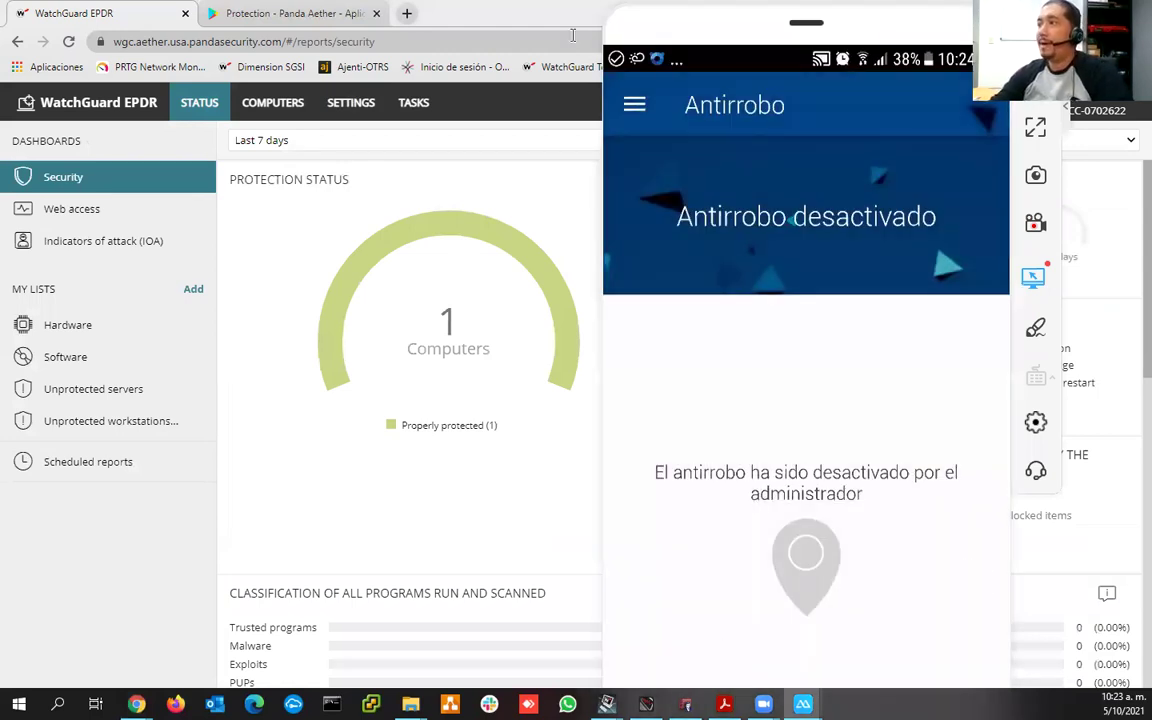
left_click(429, 326)
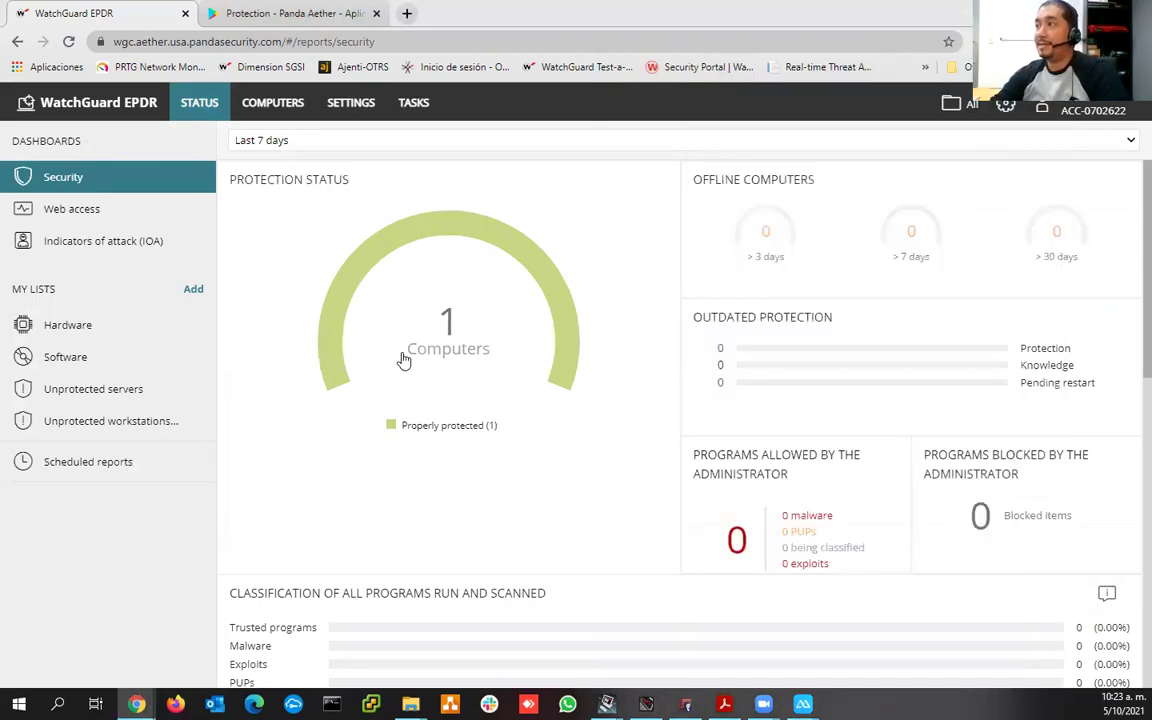
- List the Dispositivos Android OPS-SGSI group's computers, showing ACG SMARTPHONE, and dismiss Add computers
left_click(283, 108)
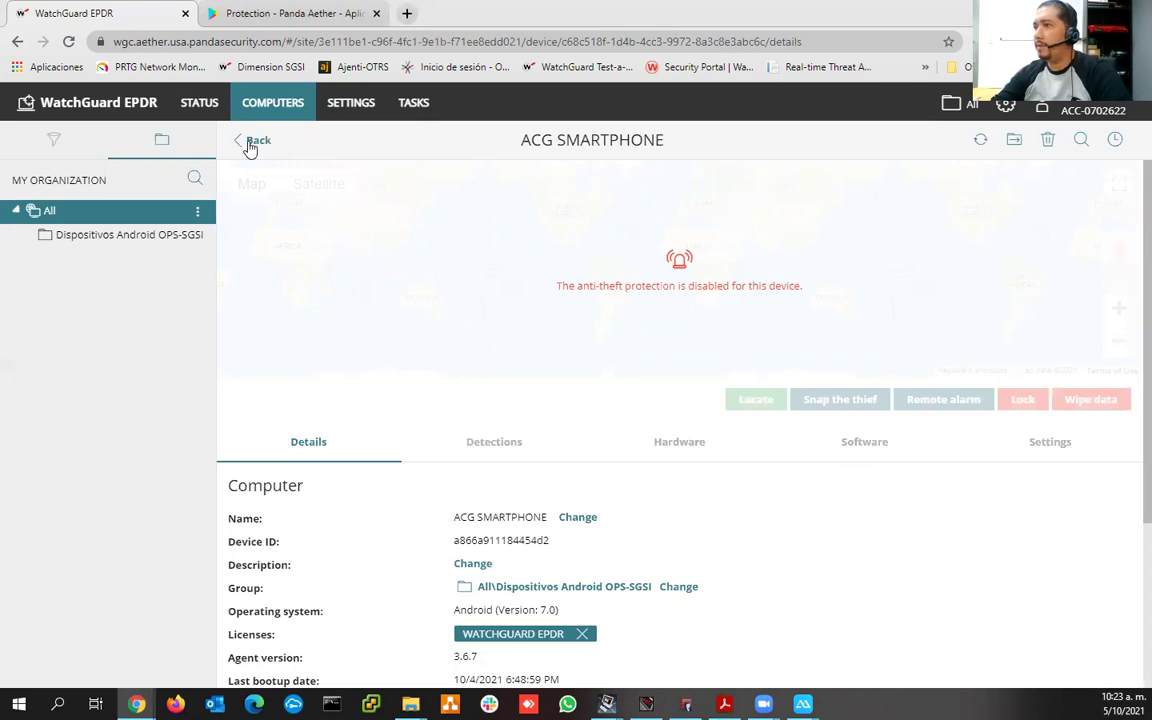
left_click(130, 240)
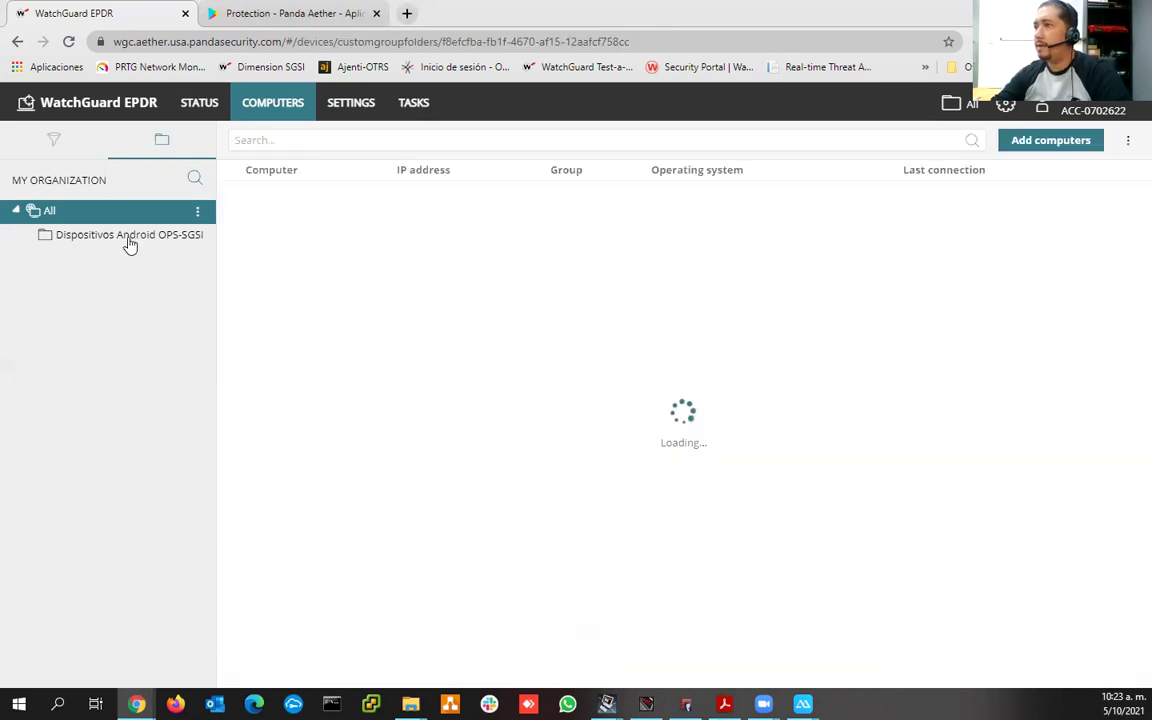
left_click(129, 240)
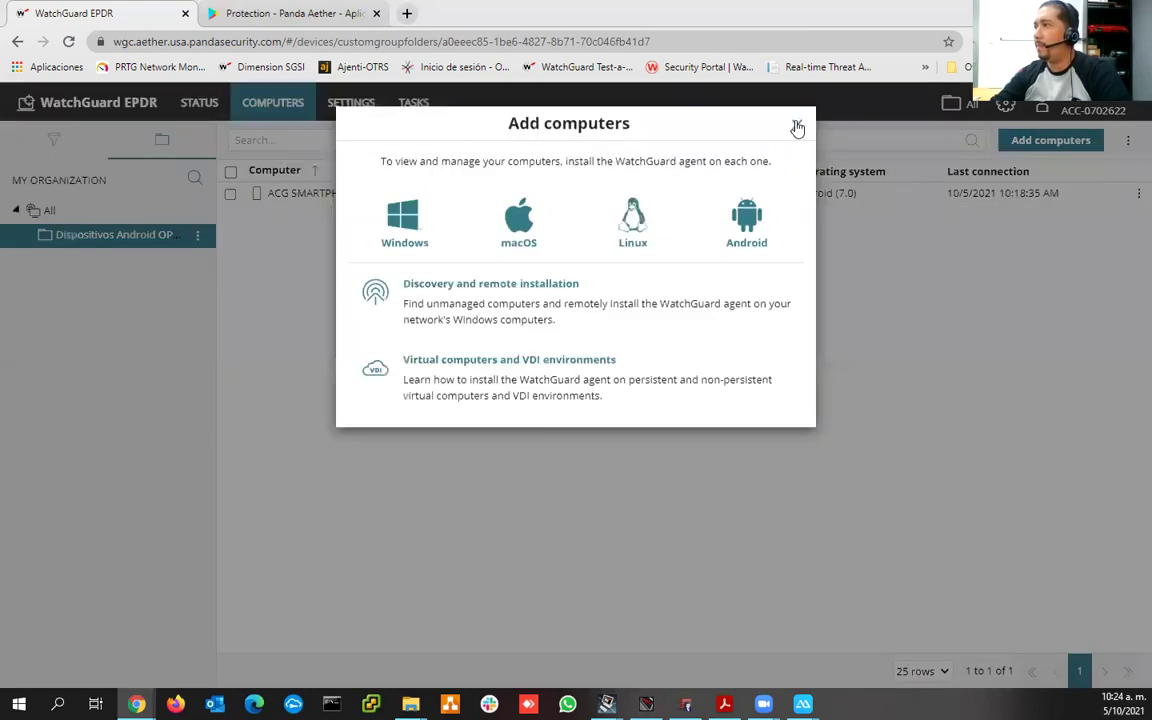
left_click(797, 123)
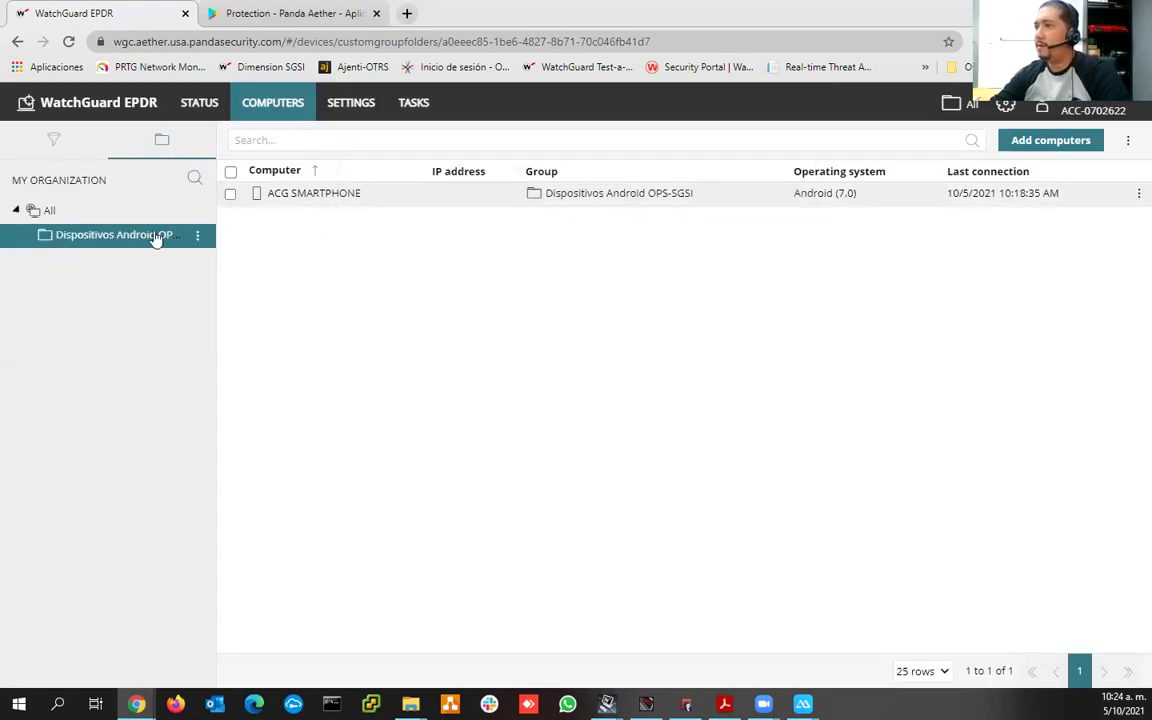
left_click(351, 106)
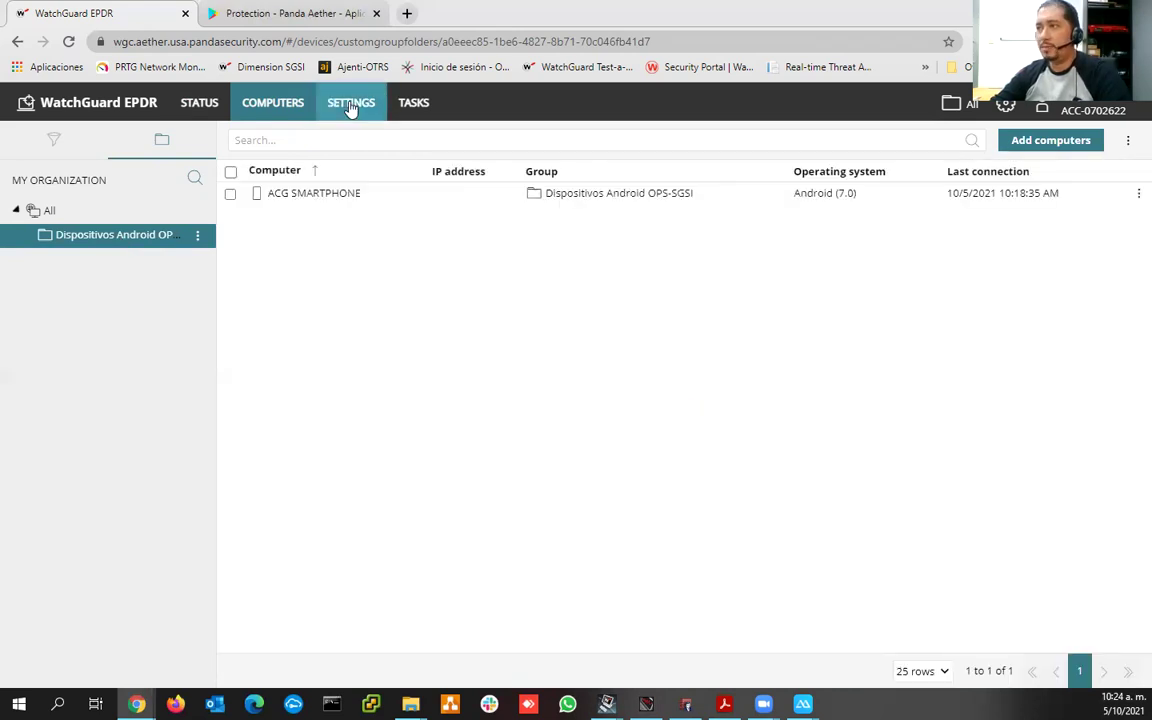
- Open the Dispositivos Android OPS-SGSI profile under Android devices settings and go to its recipients
left_click(351, 106)
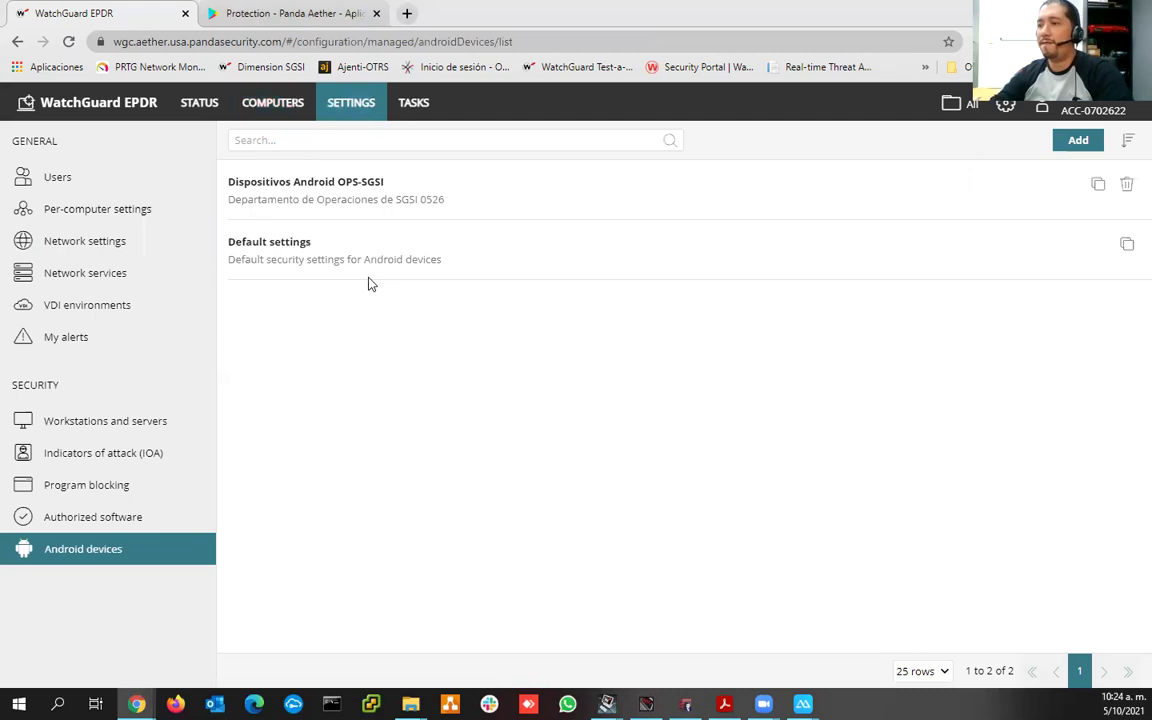
left_click(335, 196)
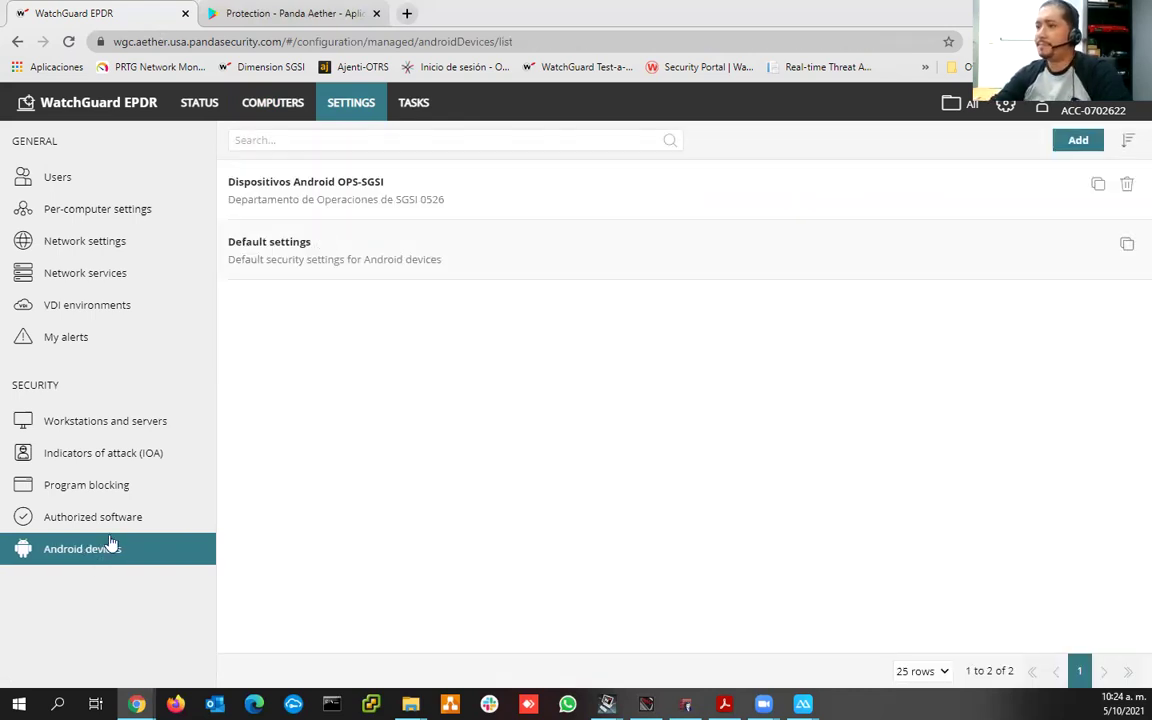
left_click(389, 200)
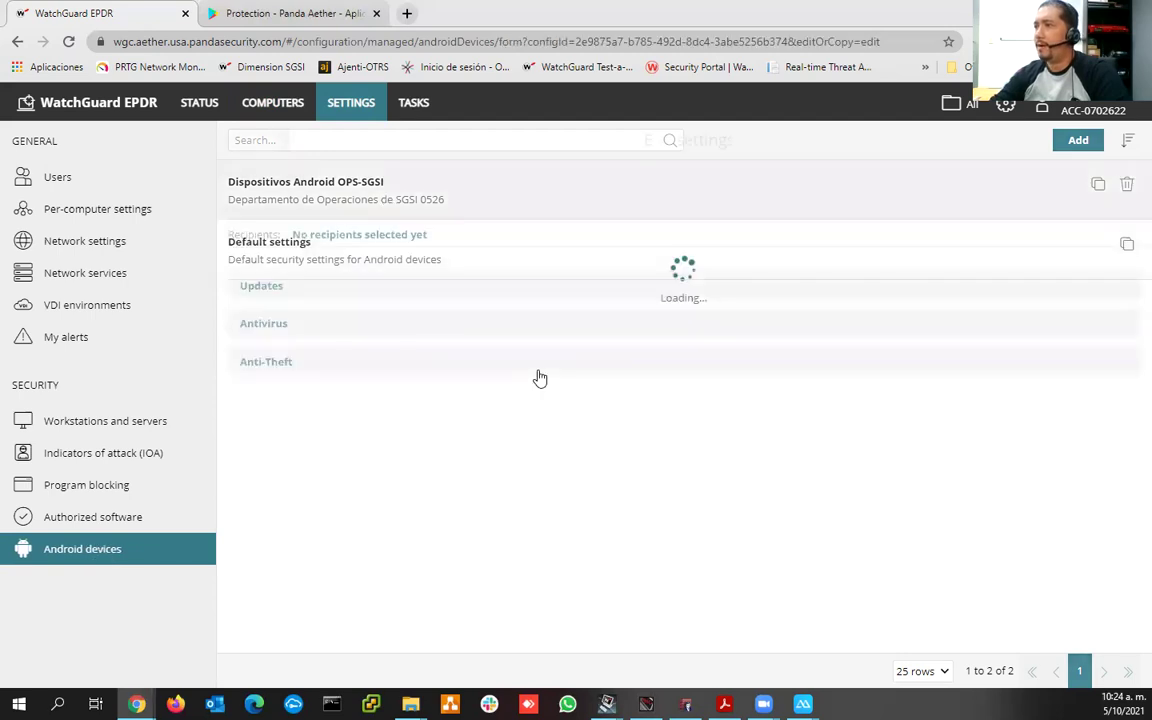
left_click(390, 236)
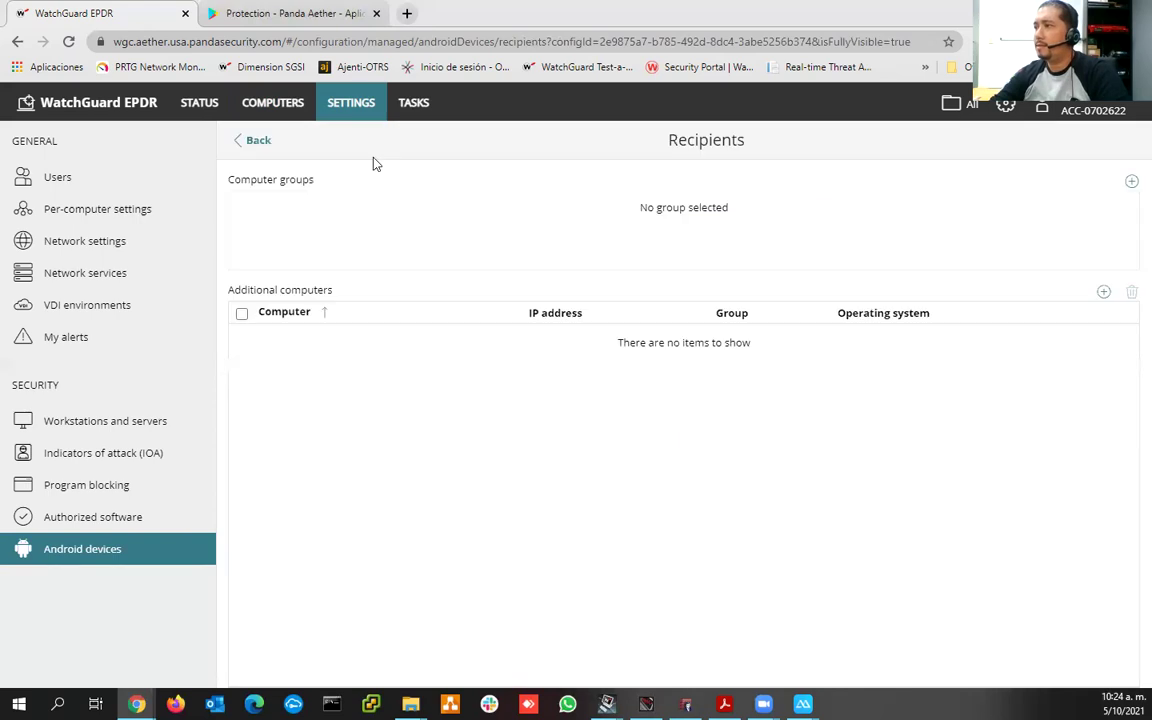
- Check ACG SMARTPHONE's Move to group dialog in Computers, then return to the Android settings profiles
left_click(285, 104)
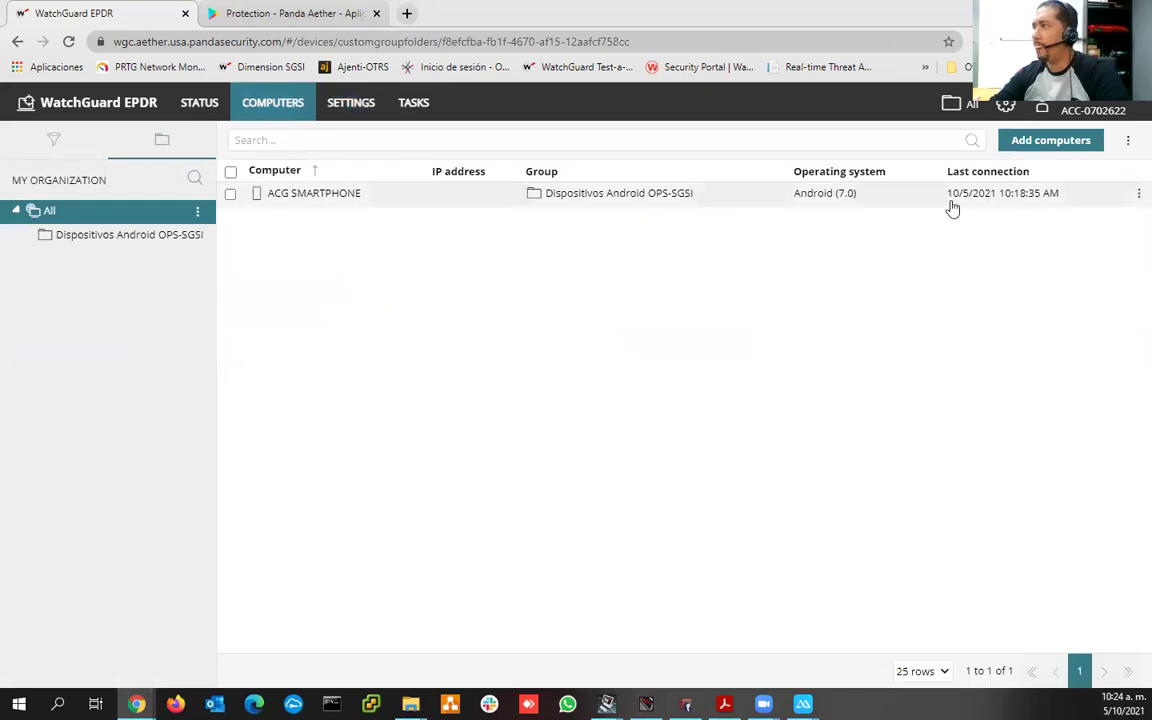
left_click(1138, 195)
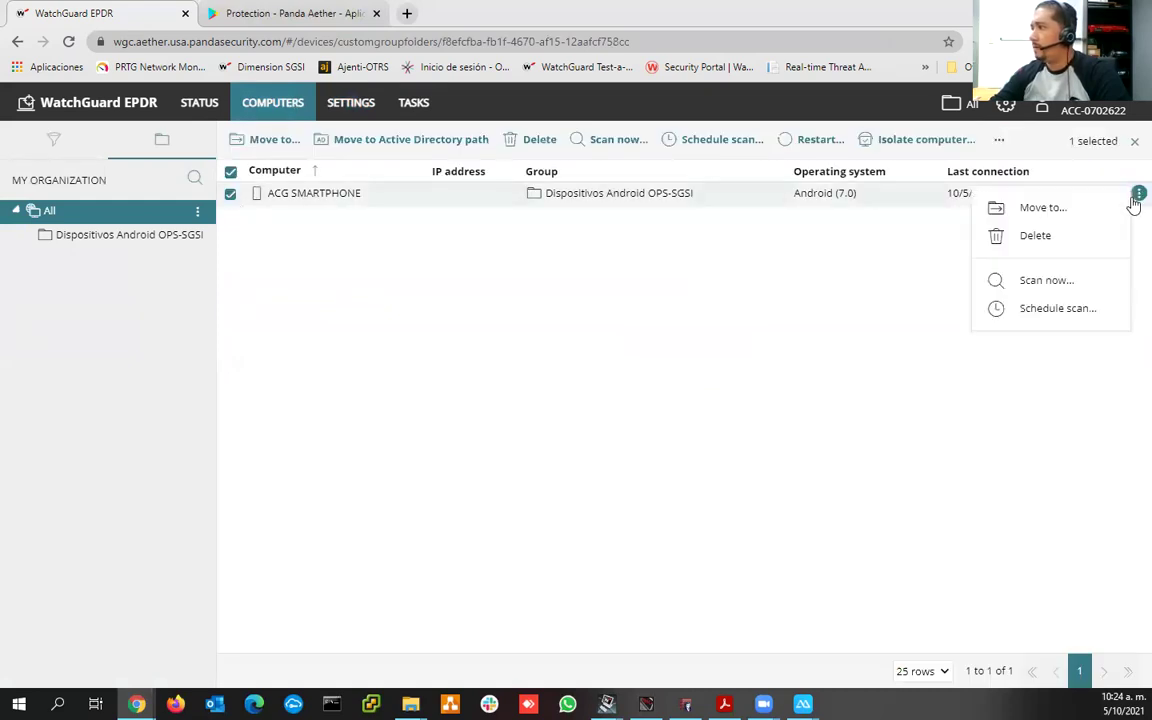
left_click(268, 139)
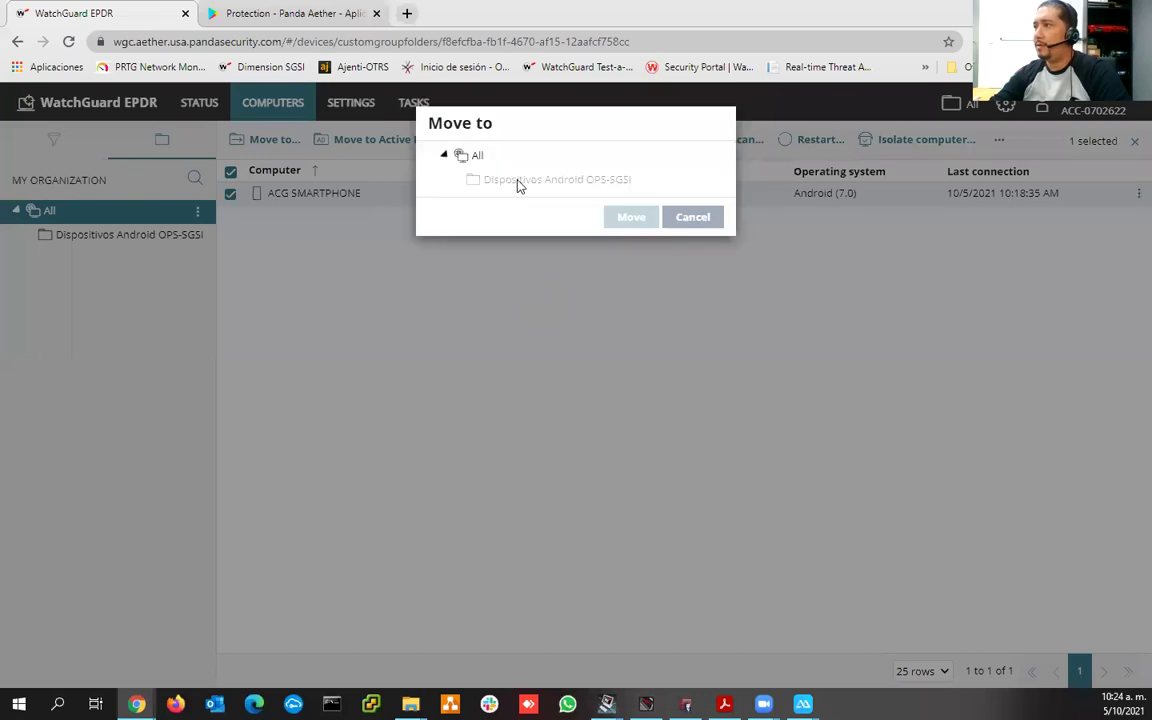
left_click(355, 112)
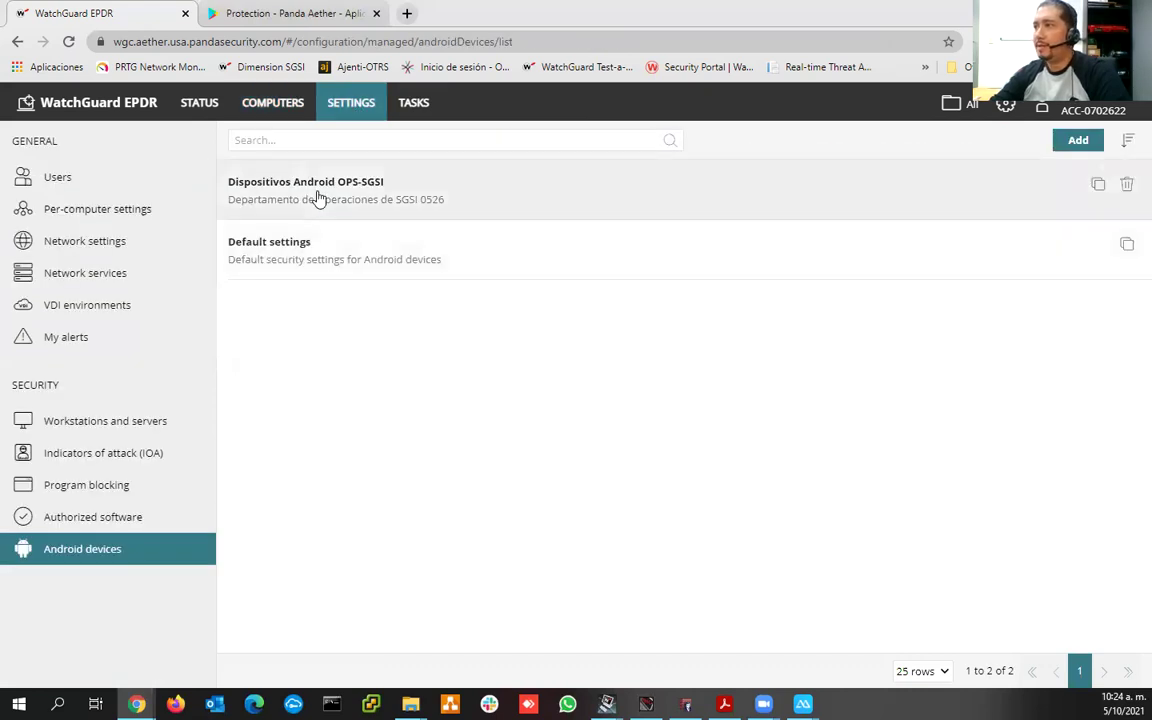
- In the OPS-SGSI profile's Recipients, add ACG SMARTPHONE under Additional computers
left_click(318, 199)
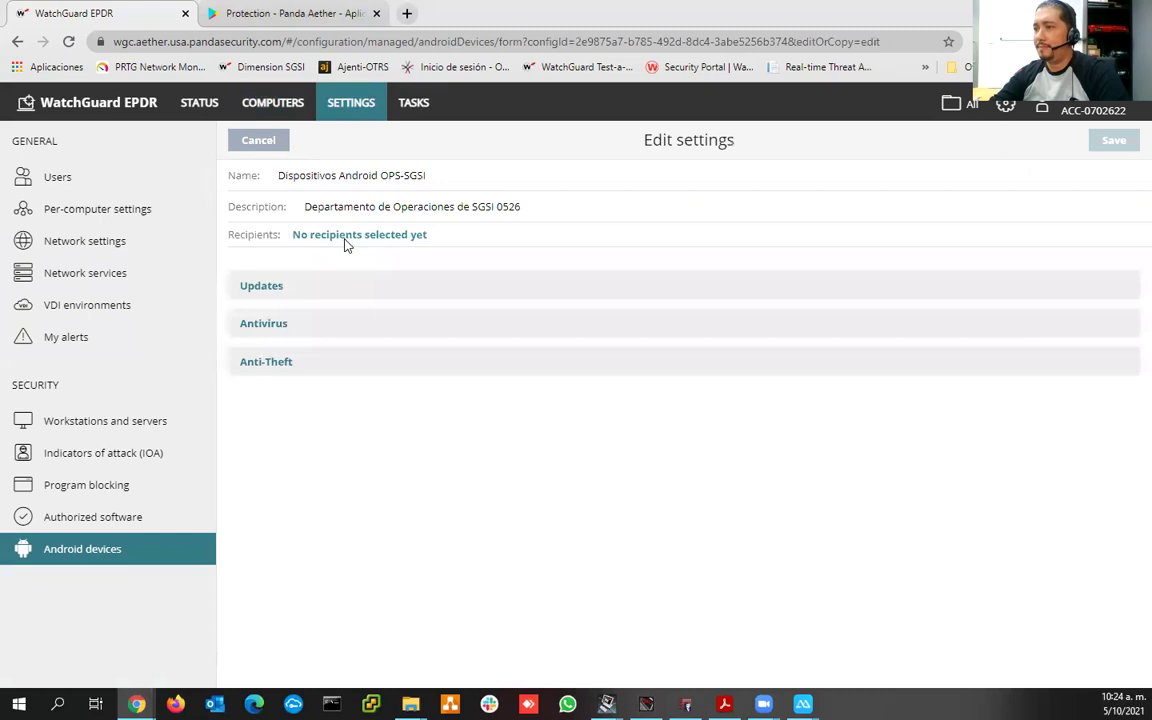
left_click(344, 238)
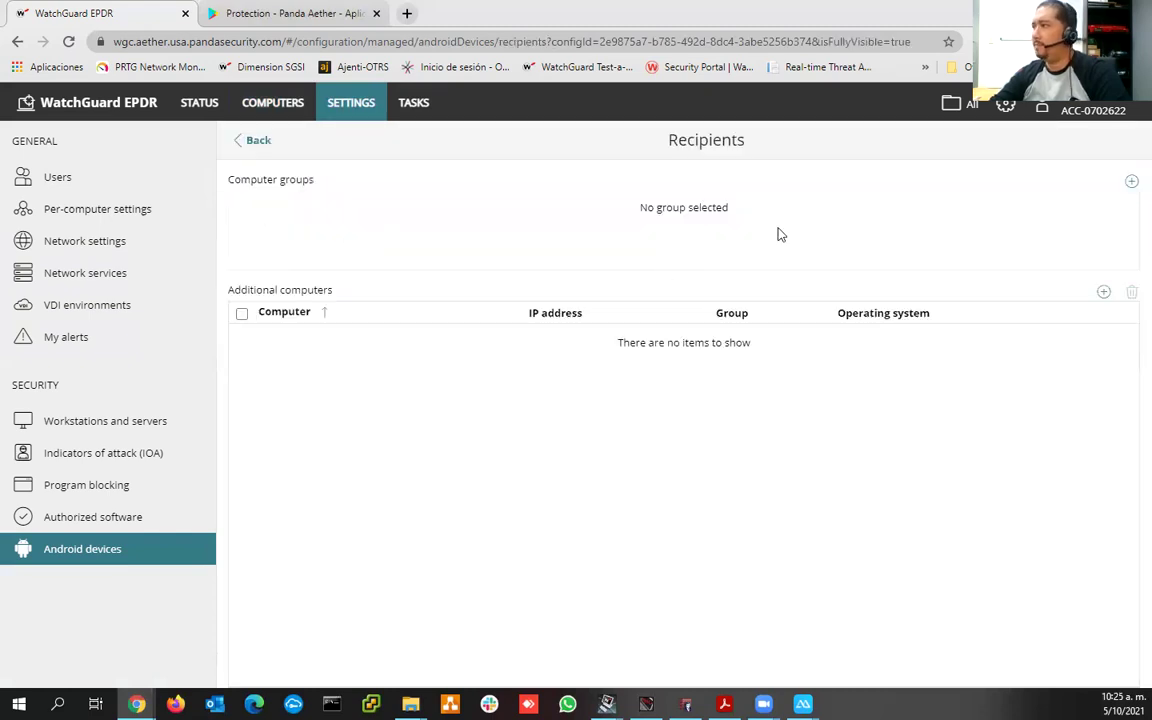
left_click(1103, 293)
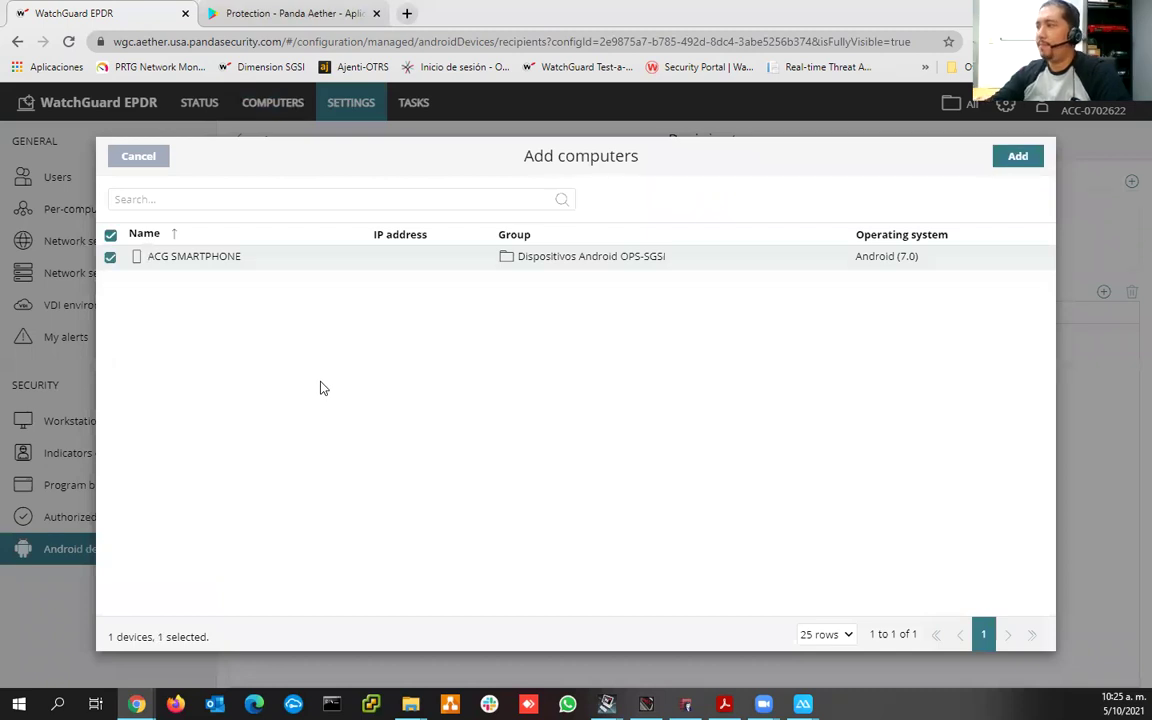
left_click(1017, 158)
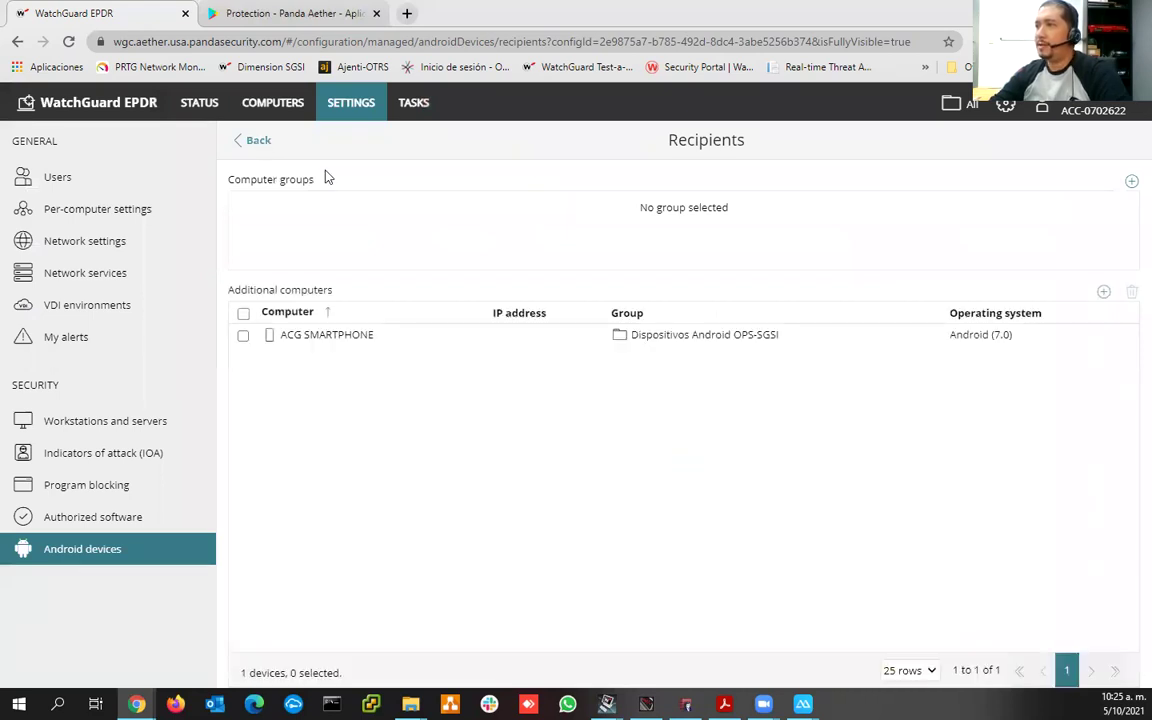
- Open ACG SMARTPHONE from the Computers list and request its location with Locate
left_click(276, 108)
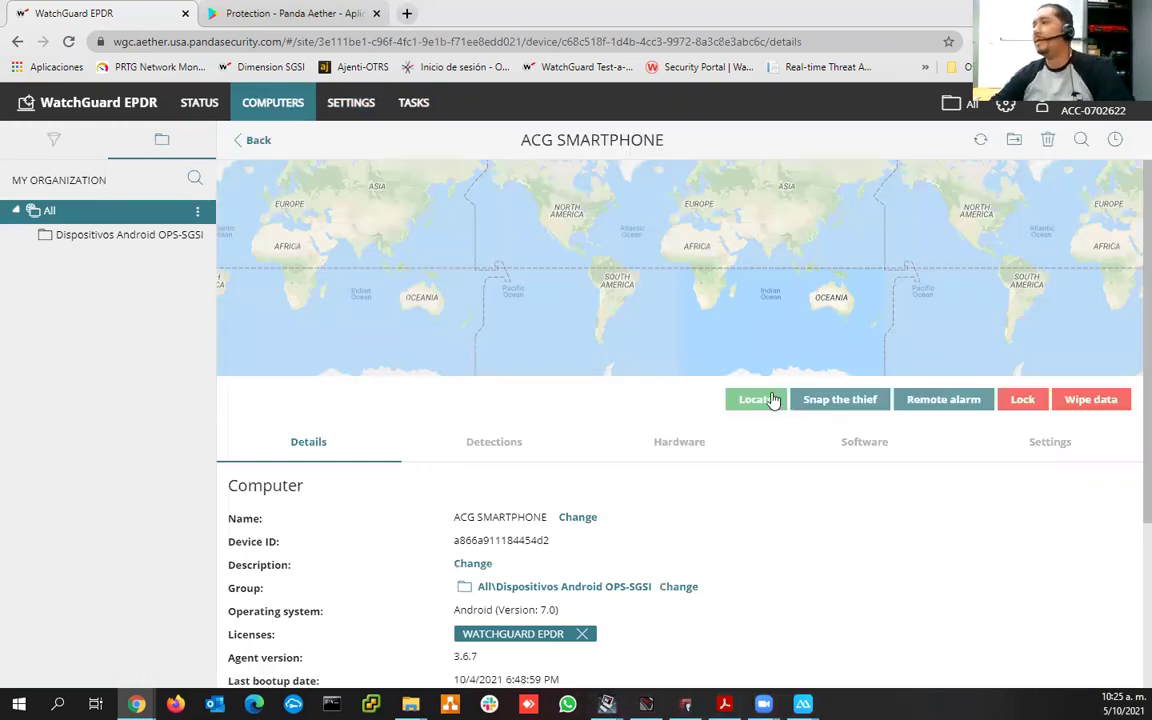
left_click(758, 401)
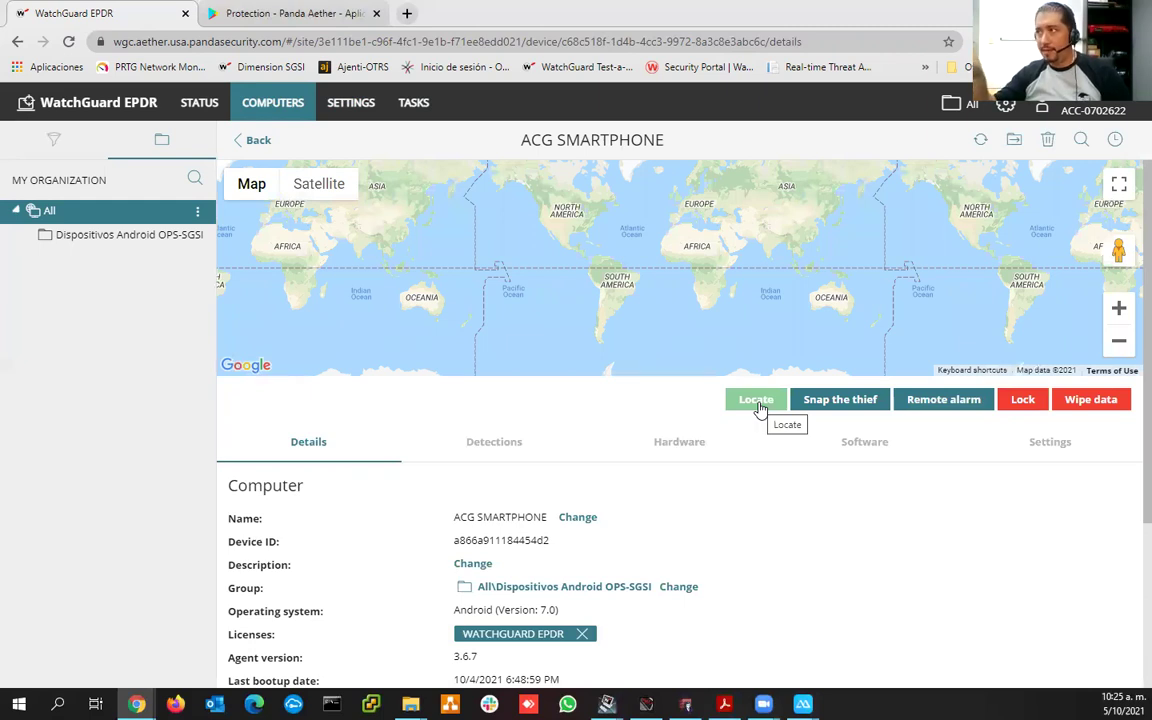
- Request ACG SMARTPHONE's location again, trigger Snap the thief, and watch the map panel's Locating status
left_click(757, 402)
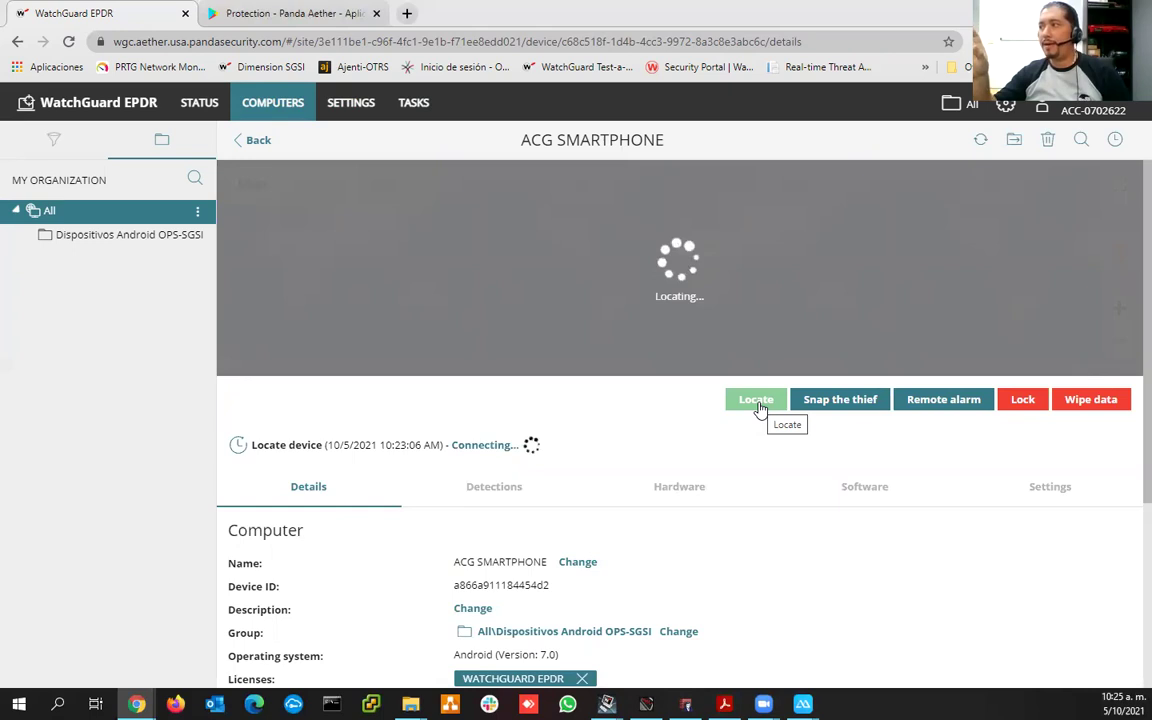
left_click(866, 406)
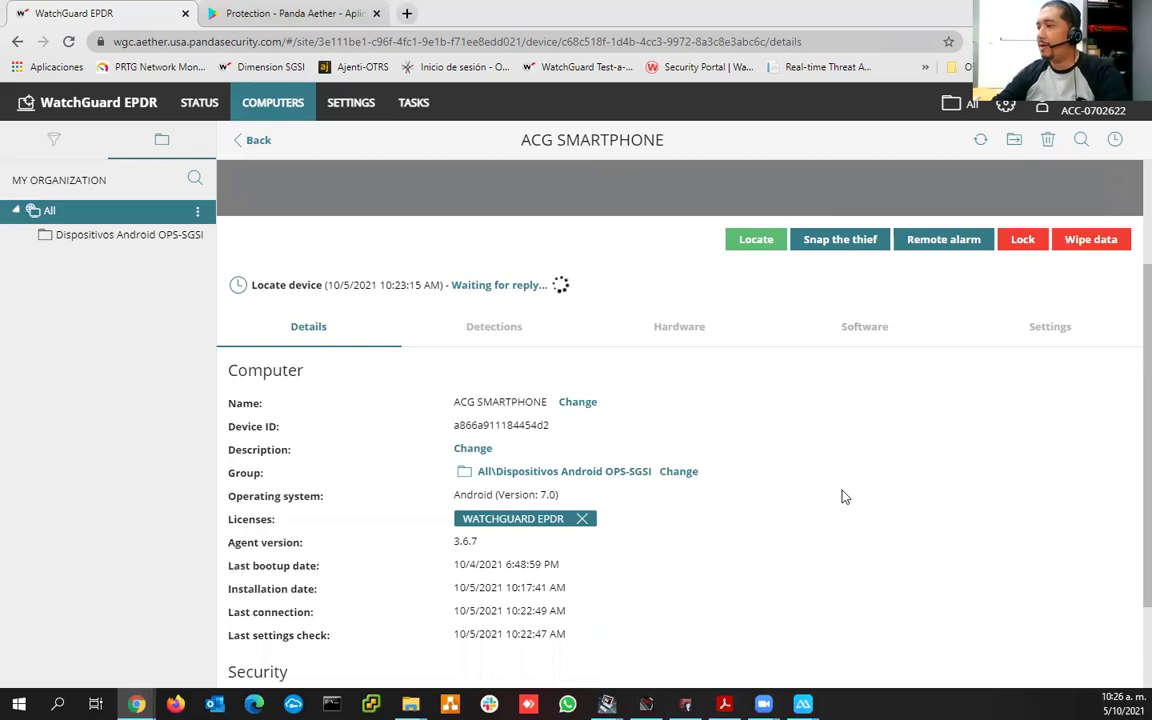
scroll(843, 497, "down", 3)
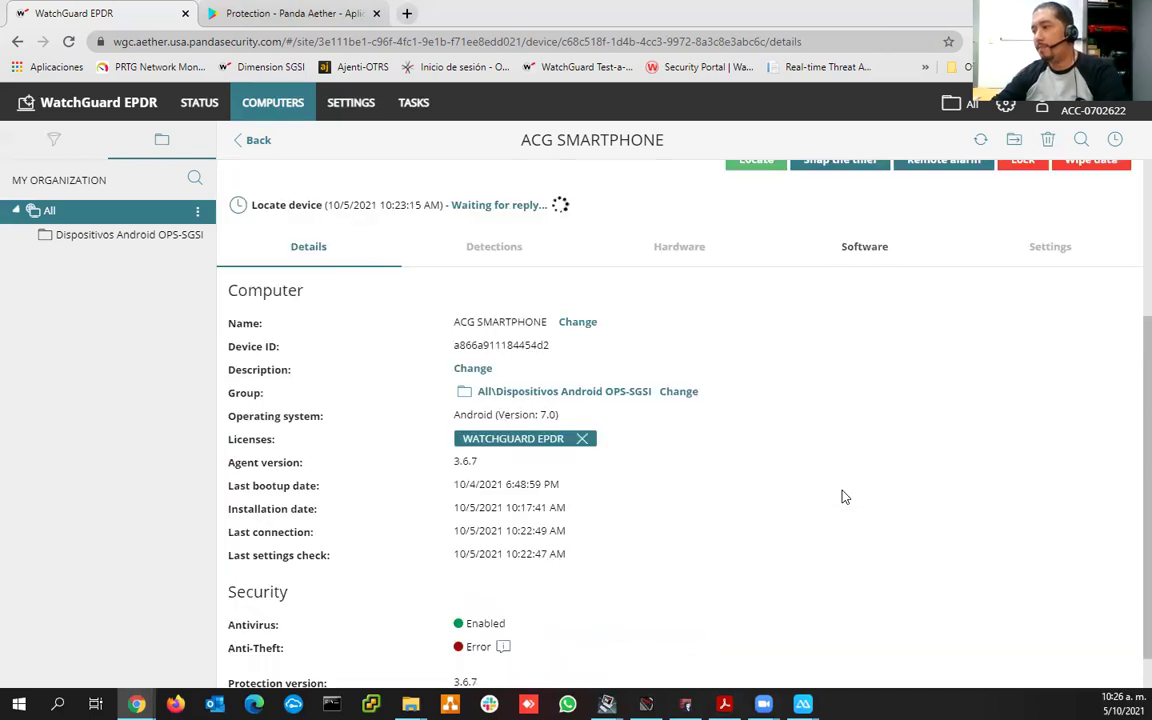
scroll(843, 497, "down", 1)
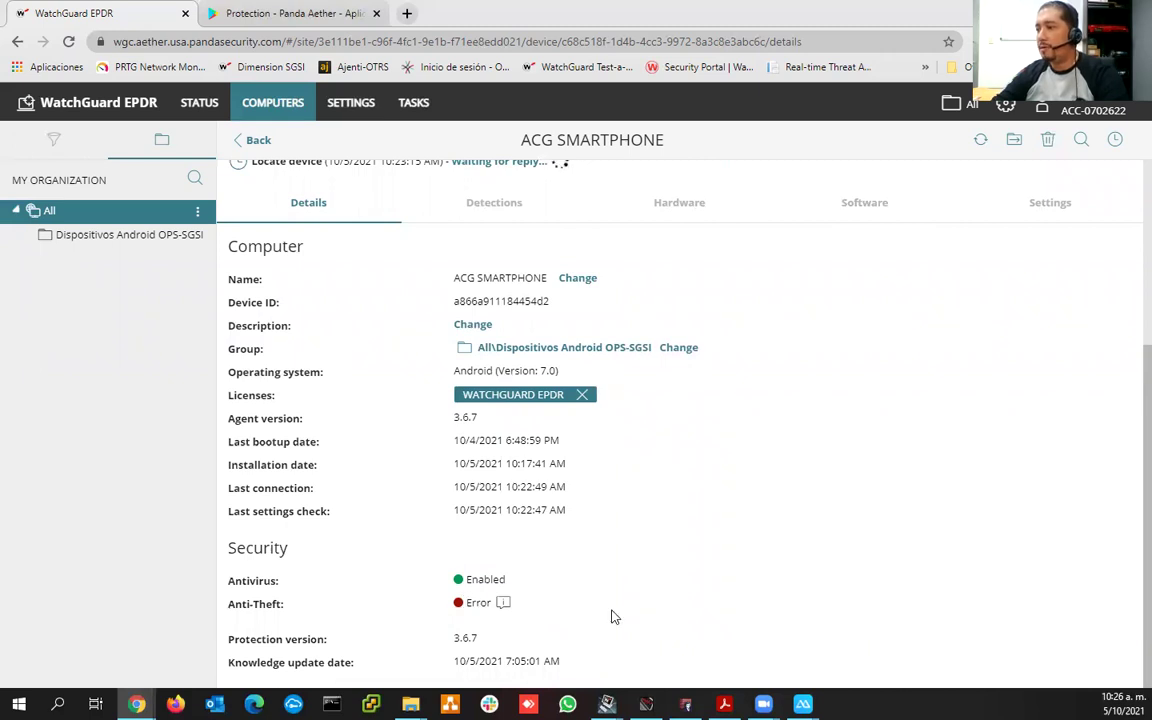
scroll(522, 321, "up", 3)
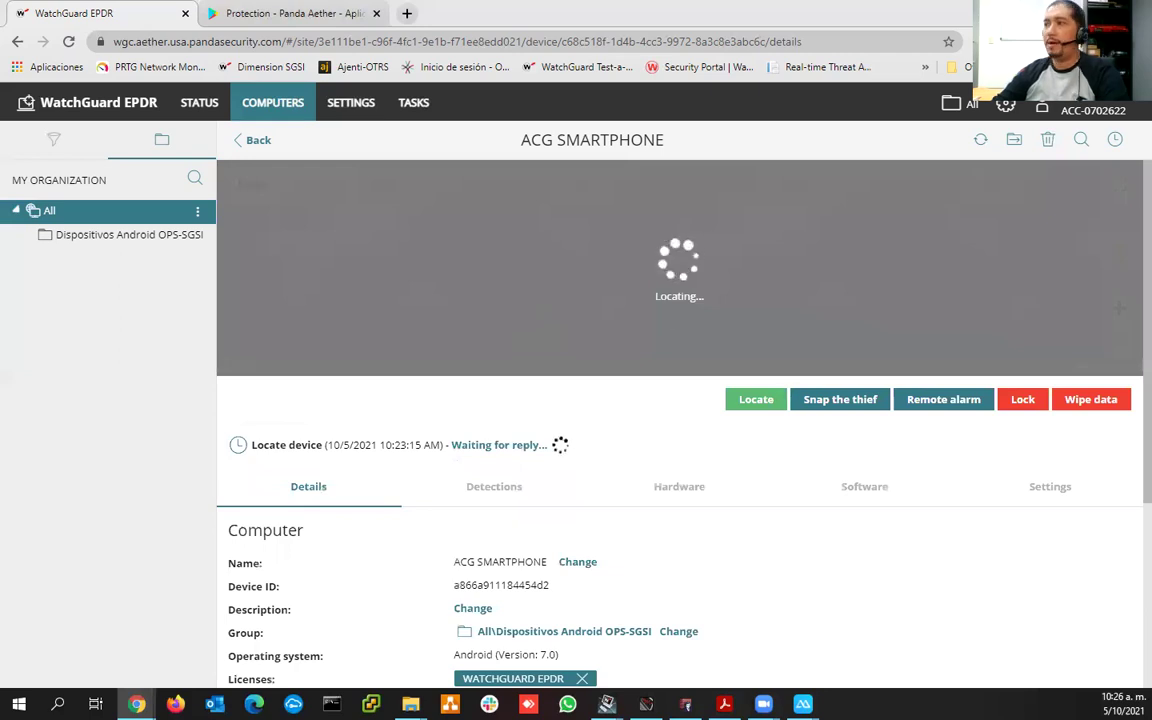
- Allow Panda Endpoint Protection location access on the mirrored phone, then return to the console
mouse_move(803, 704)
left_click(740, 655)
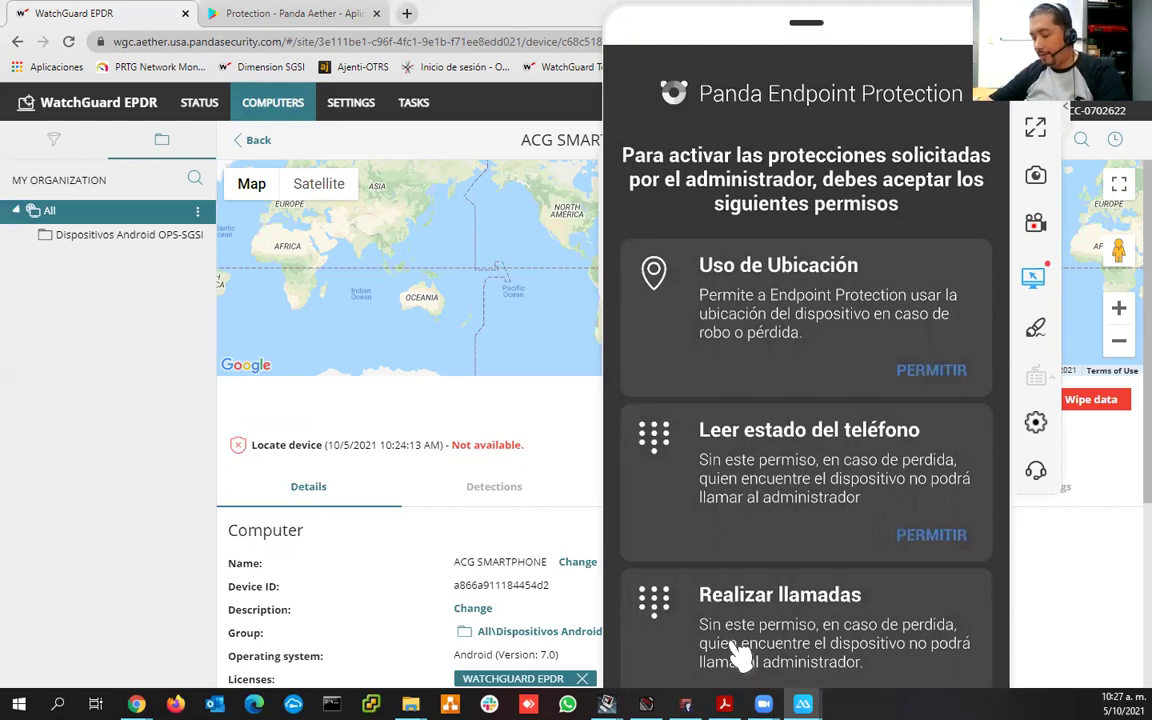
left_click(738, 655)
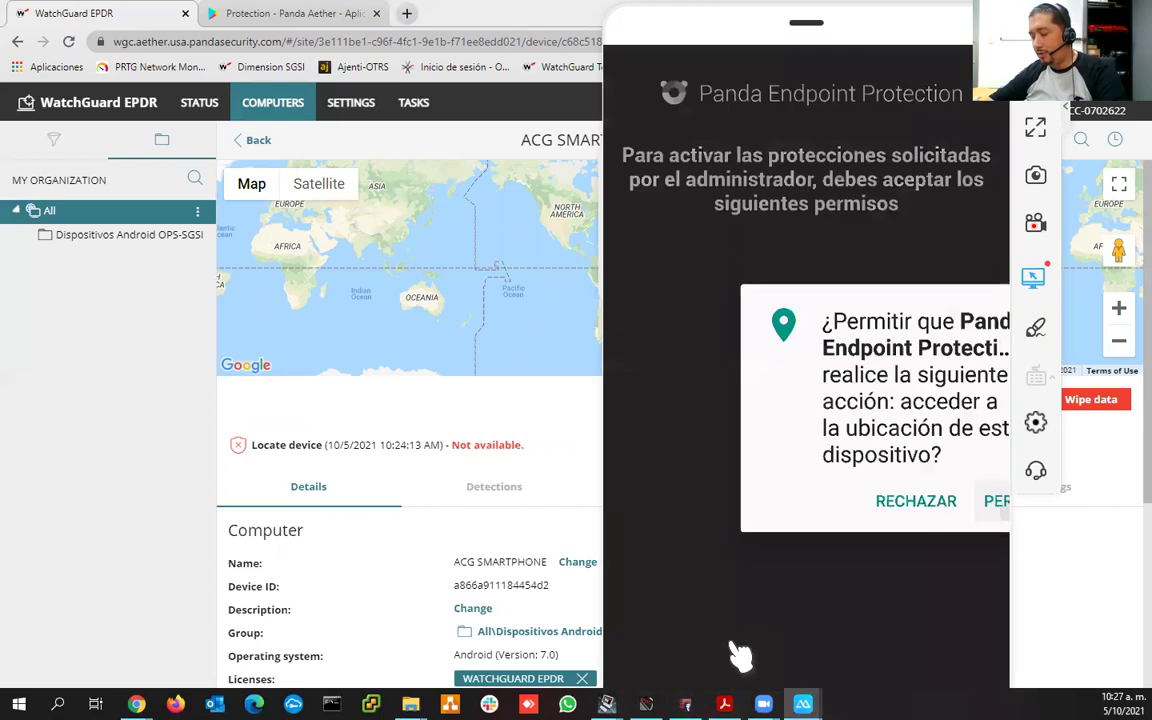
left_click(738, 655)
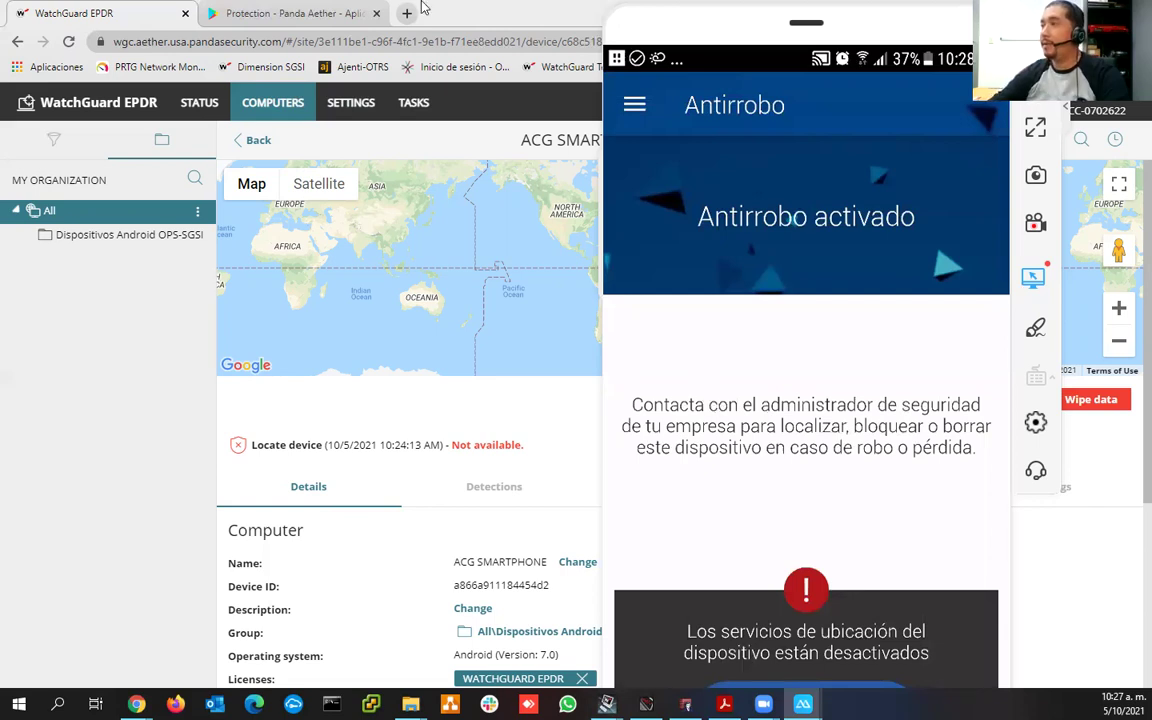
key("alt+Tab")
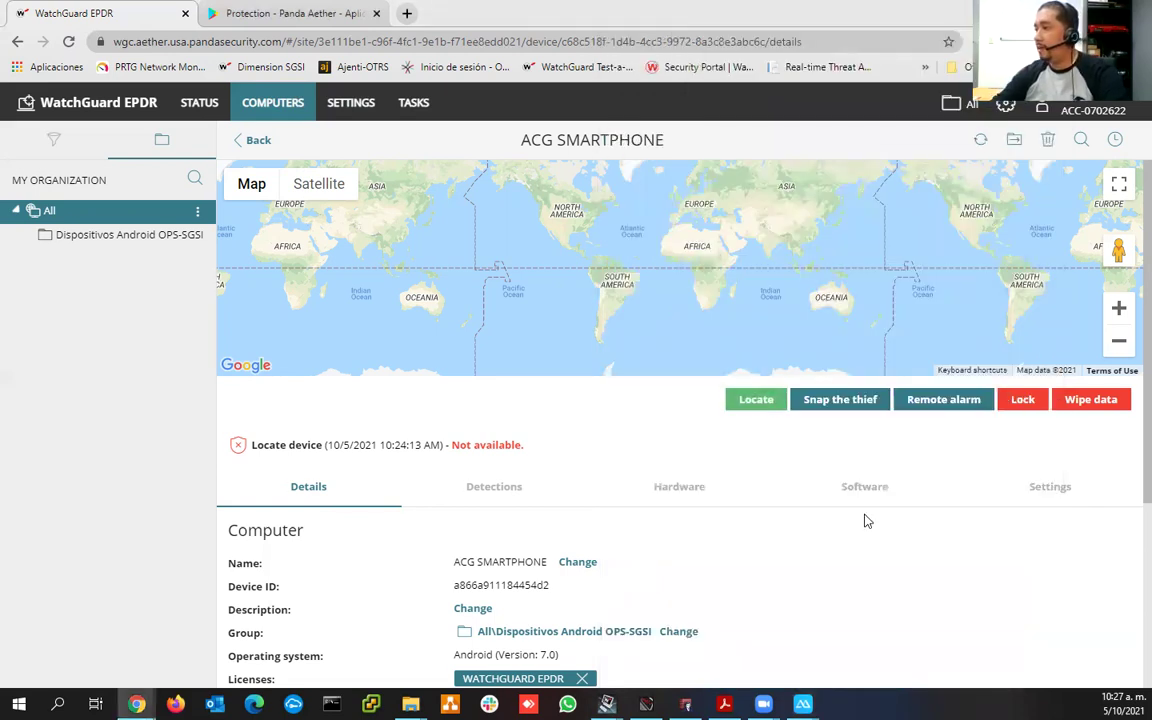
- Review ACG SMARTPHONE's details while the new 10:24:46 AM locate request connects
scroll(867, 520, "down", 3)
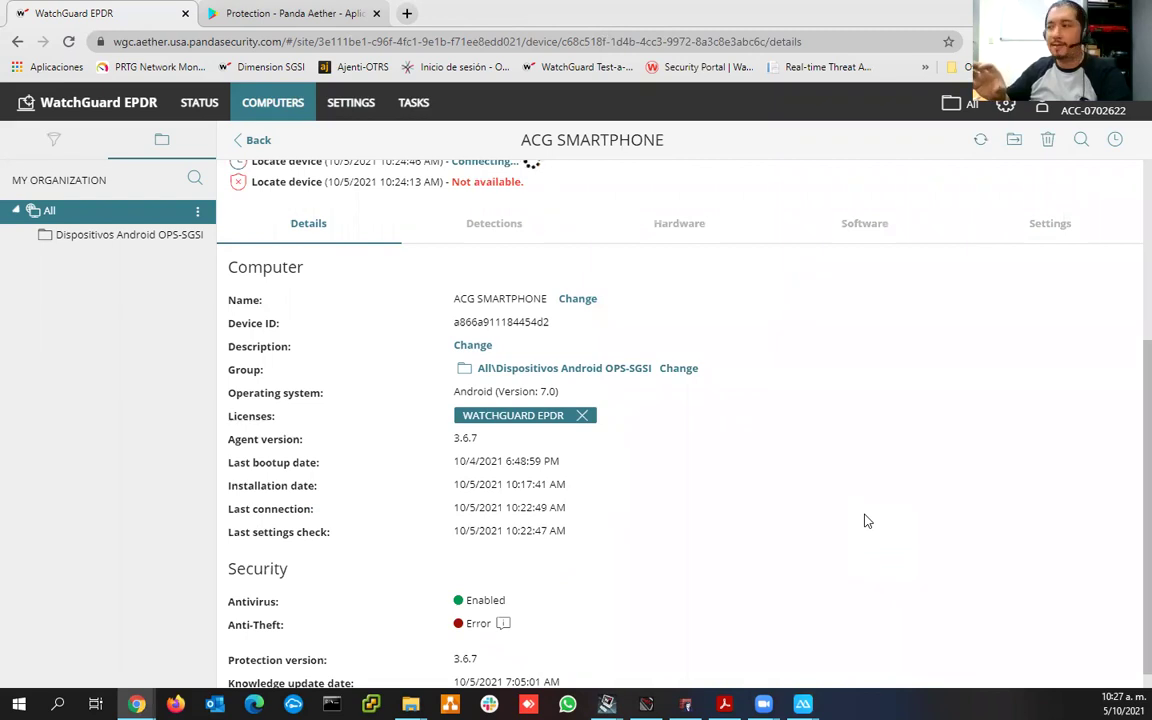
scroll(866, 520, "up", 2)
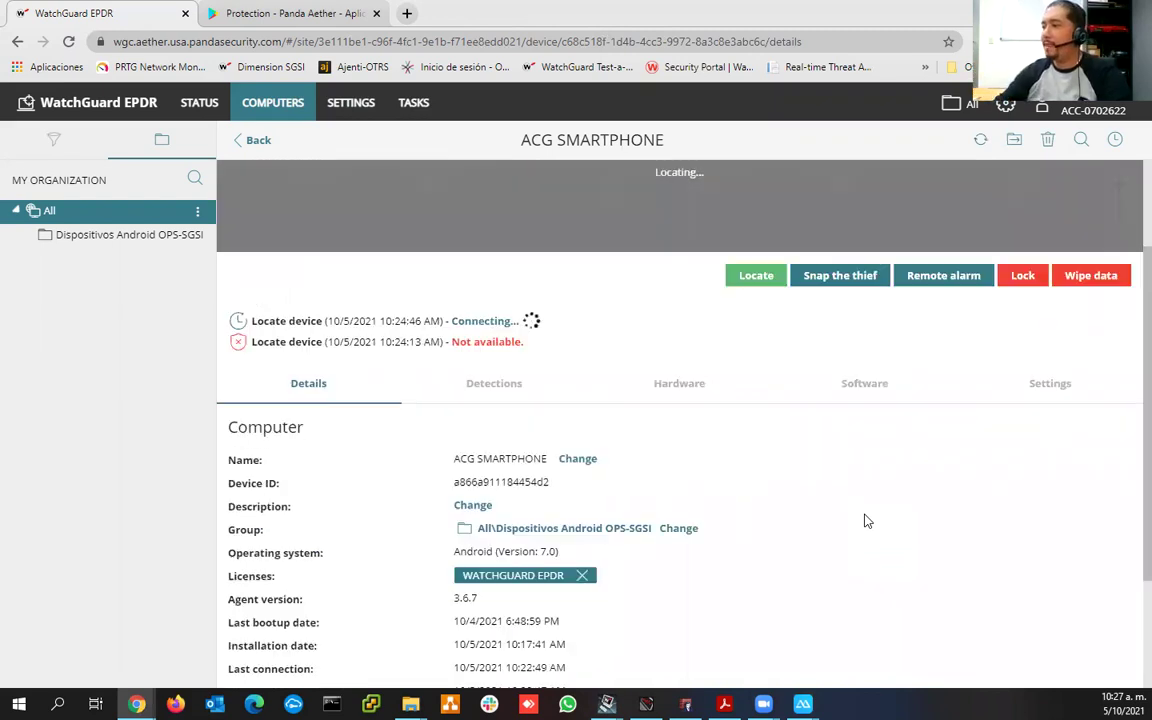
scroll(790, 615, "down", 1)
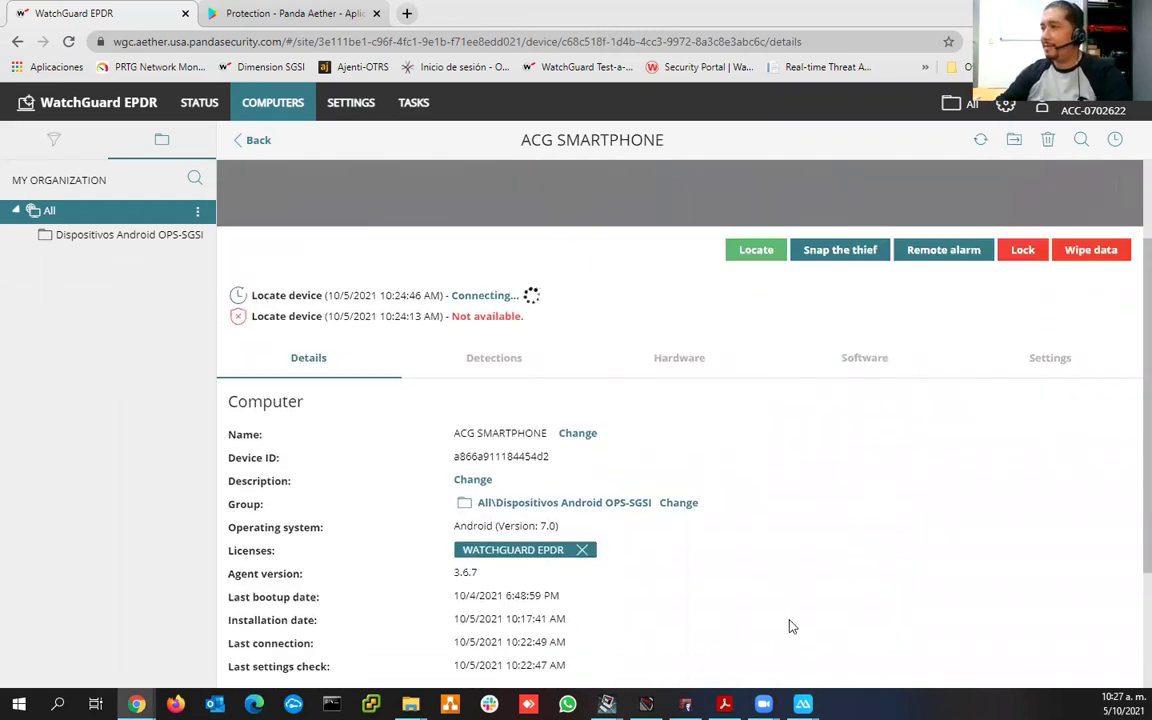
scroll(400, 650, "down", 2)
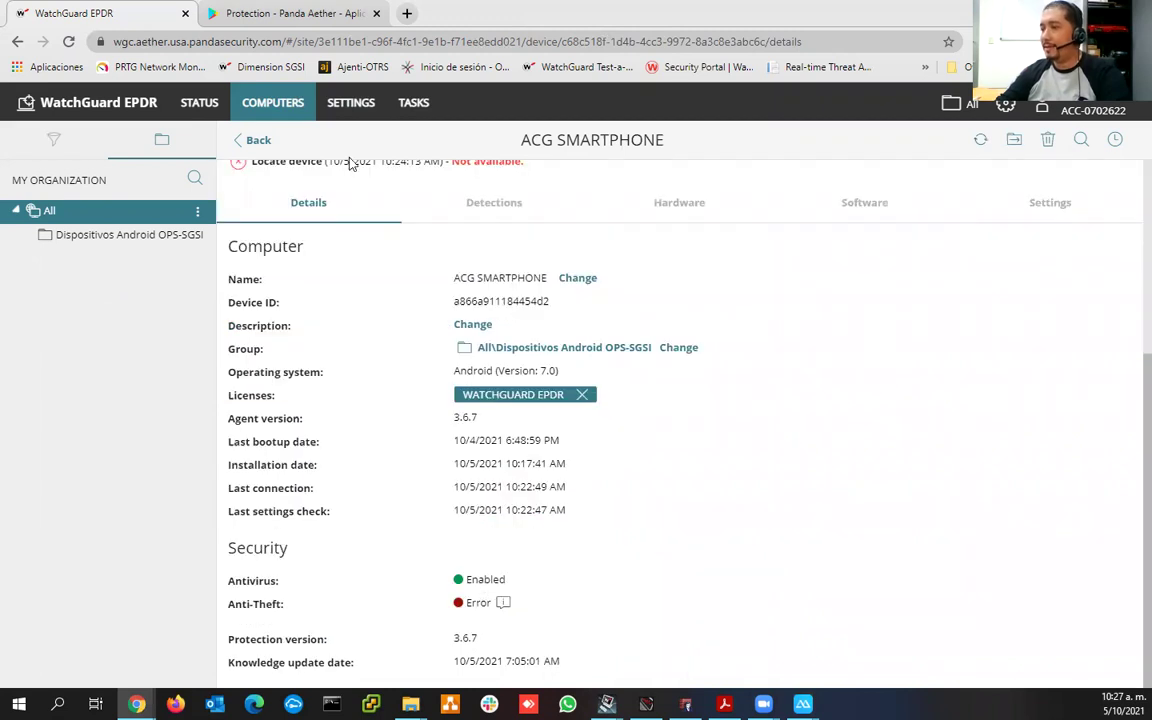
- Go through STATUS back to the Computers list showing ACG SMARTPHONE last connected at 10:24:36 AM
left_click(201, 104)
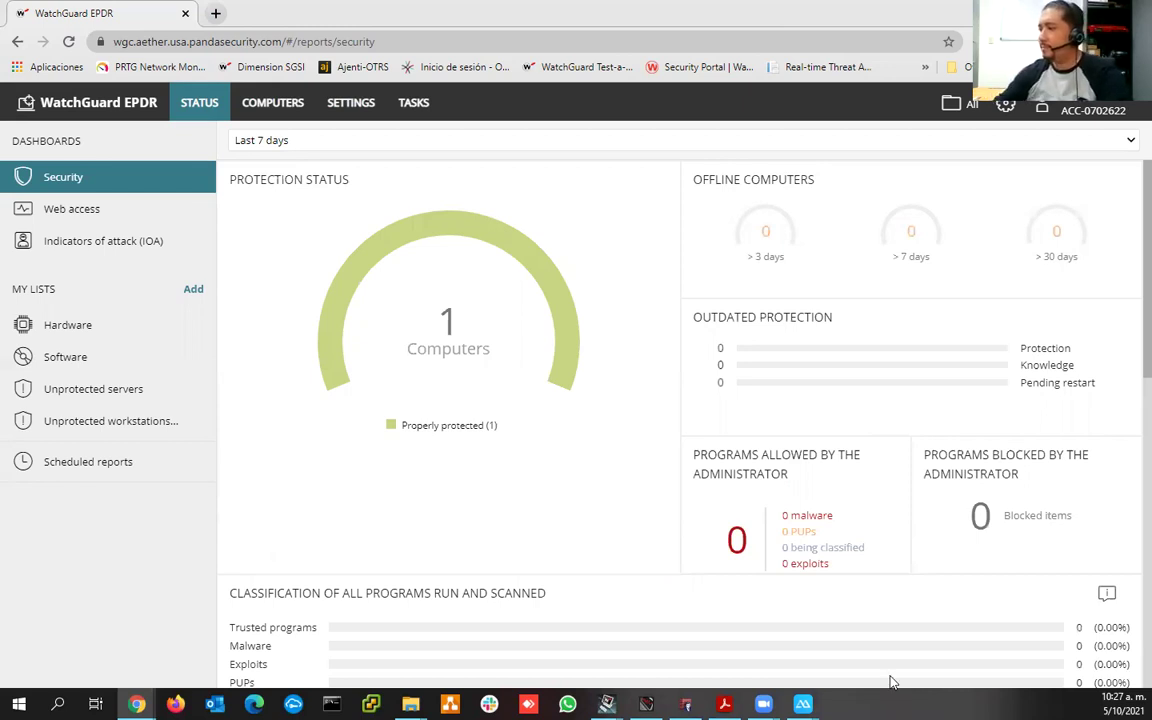
left_click(267, 108)
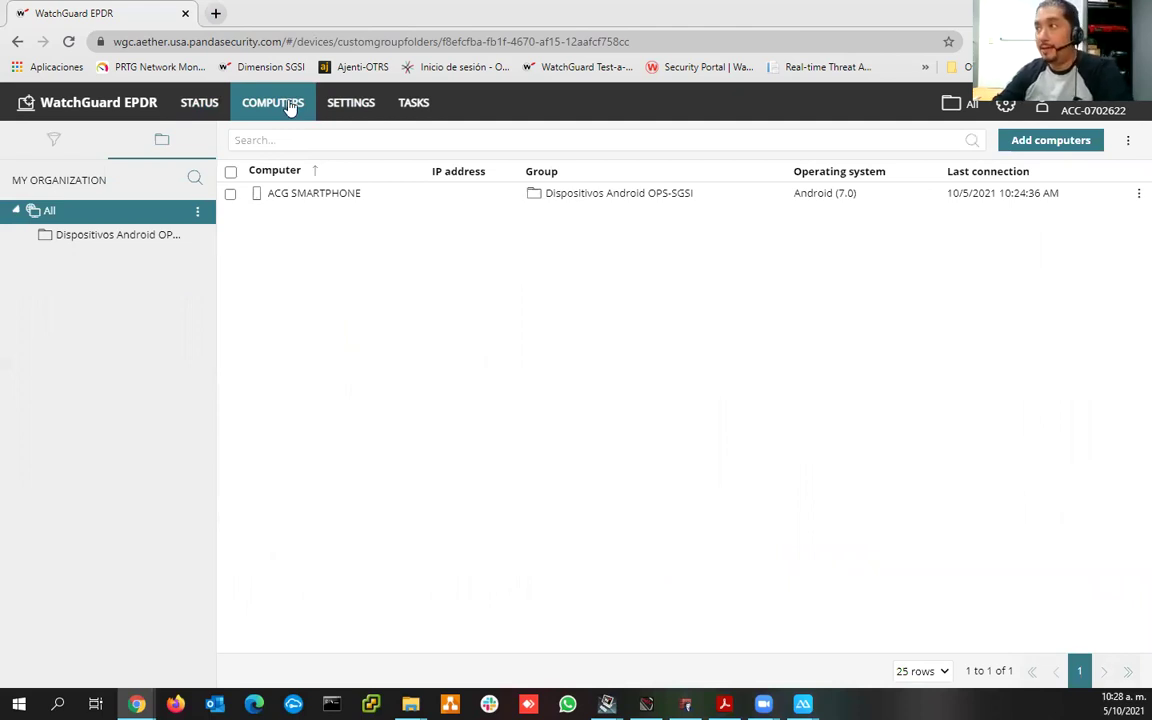
left_click(351, 103)
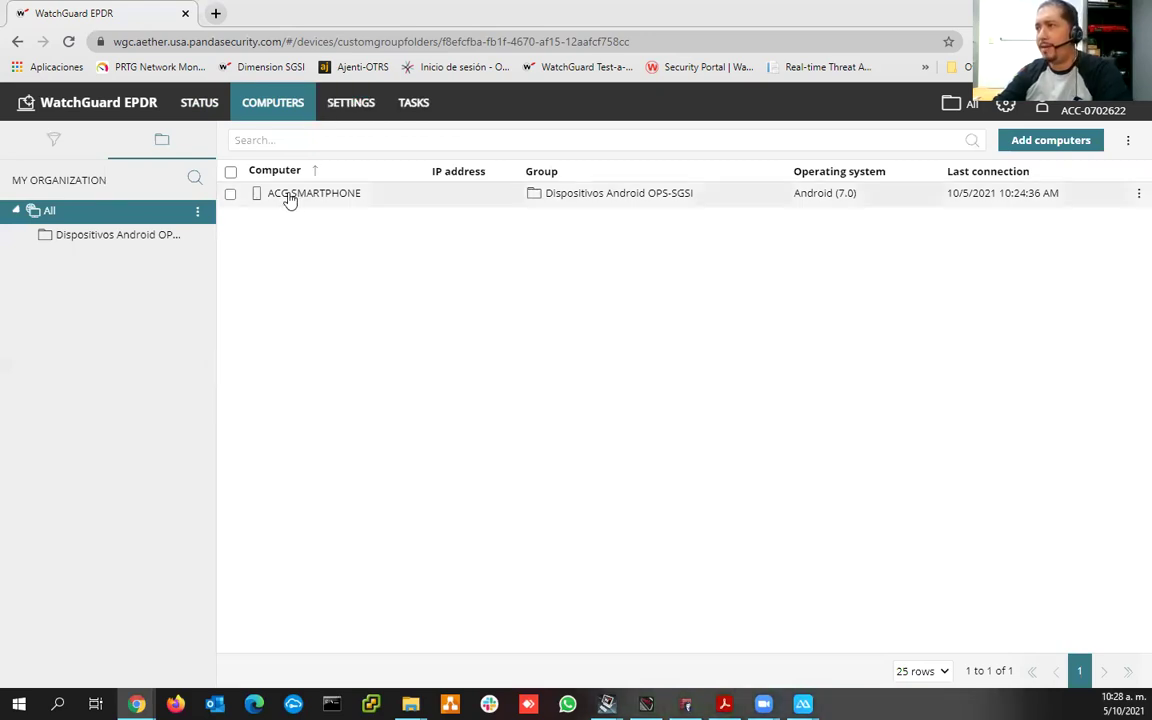
- Open ACG SMARTPHONE's details, with its completed locate near El Rosal, and start Snap the thief
left_click(324, 205)
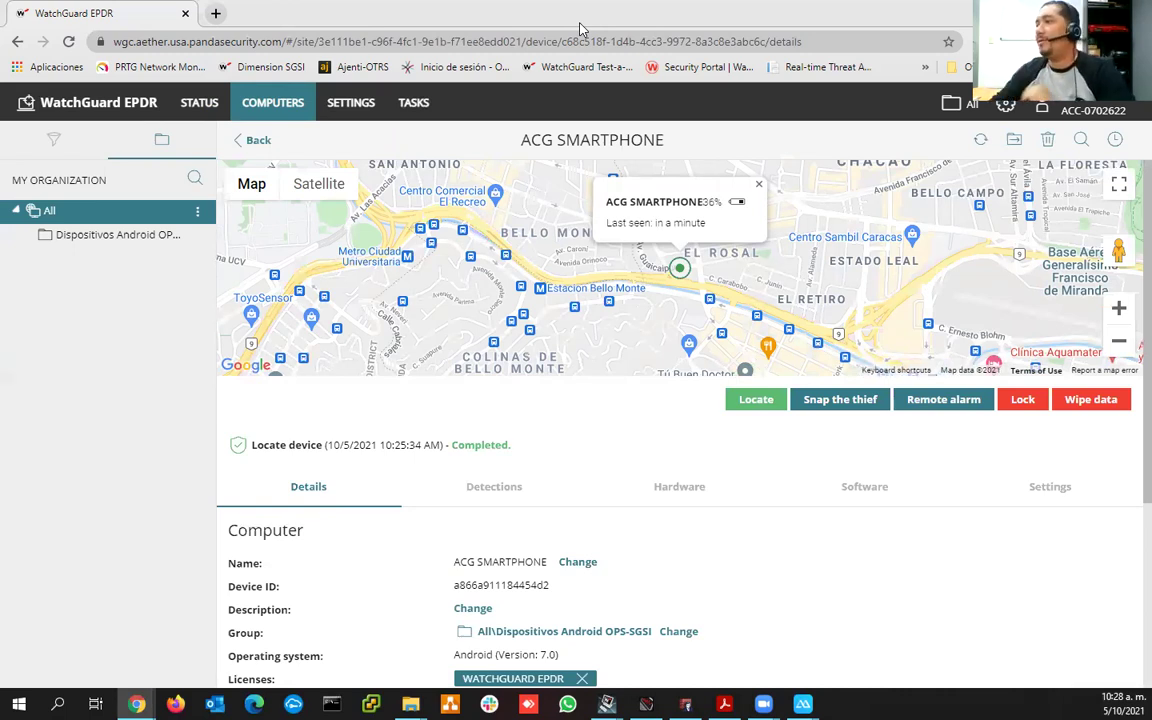
left_click(848, 402)
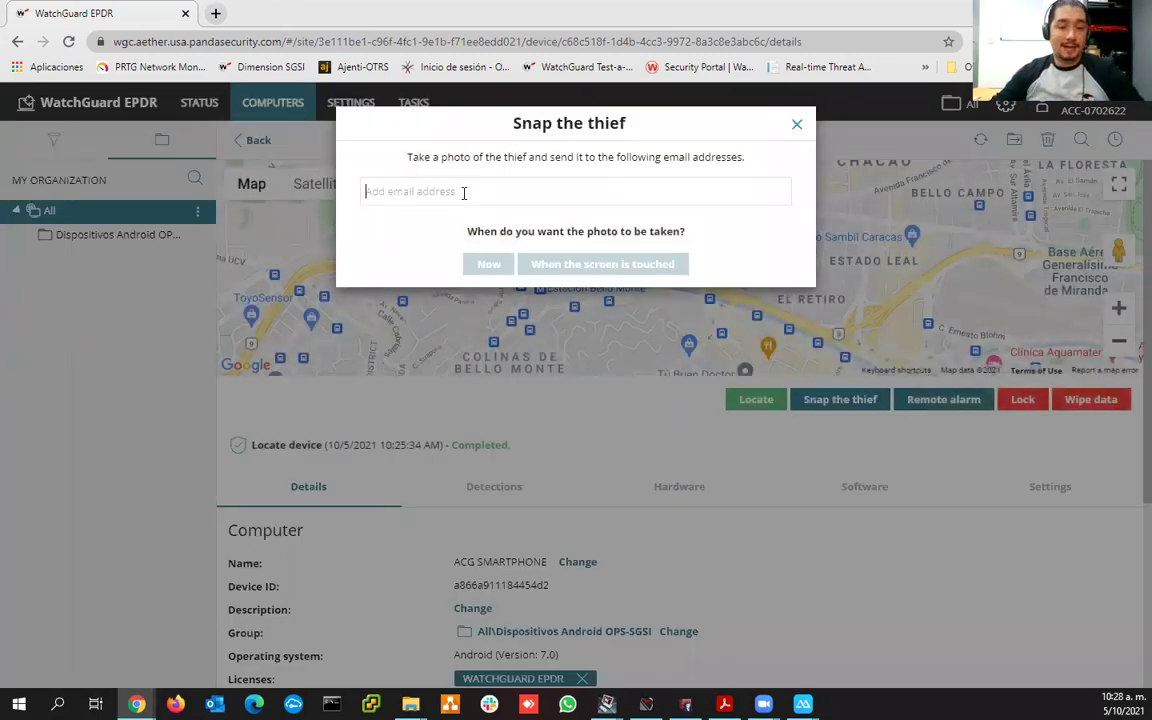
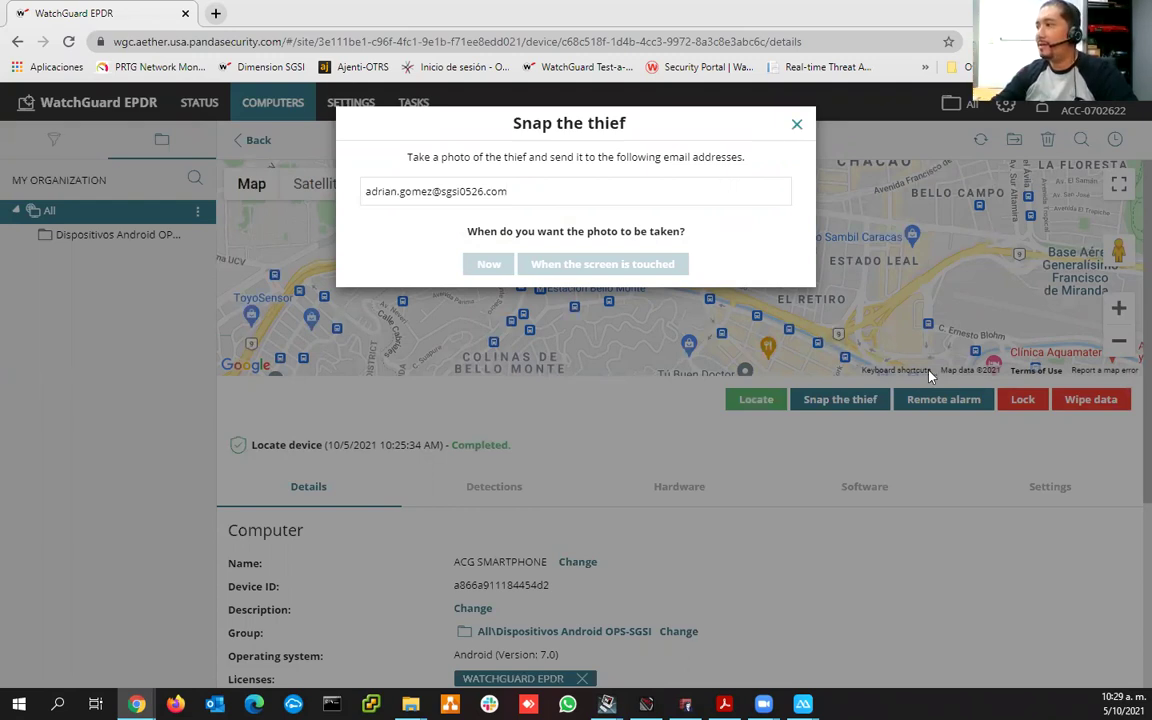
- Enter the recipient's e-mail address for Snap the thief photos and close the dialog
left_click(942, 401)
left_click(940, 403)
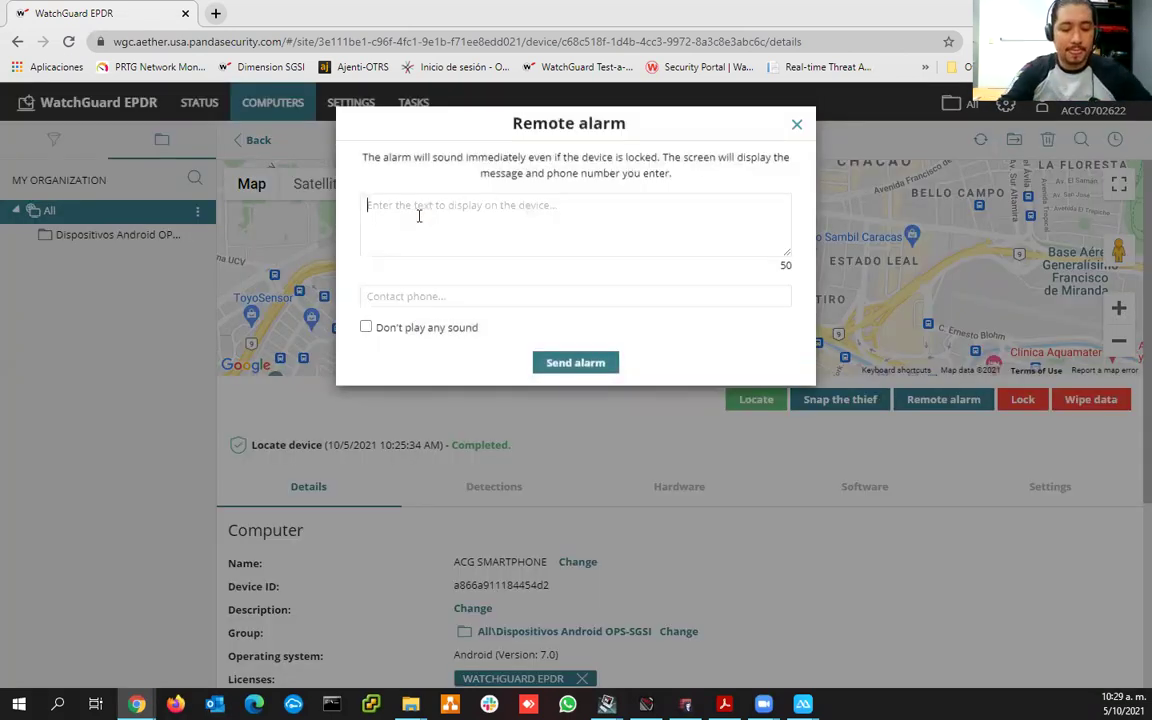
- Send ACG SMARTPHONE a remote alarm reading 'Favor devolver smartphone' with a contact phone number
type("Favor dev")
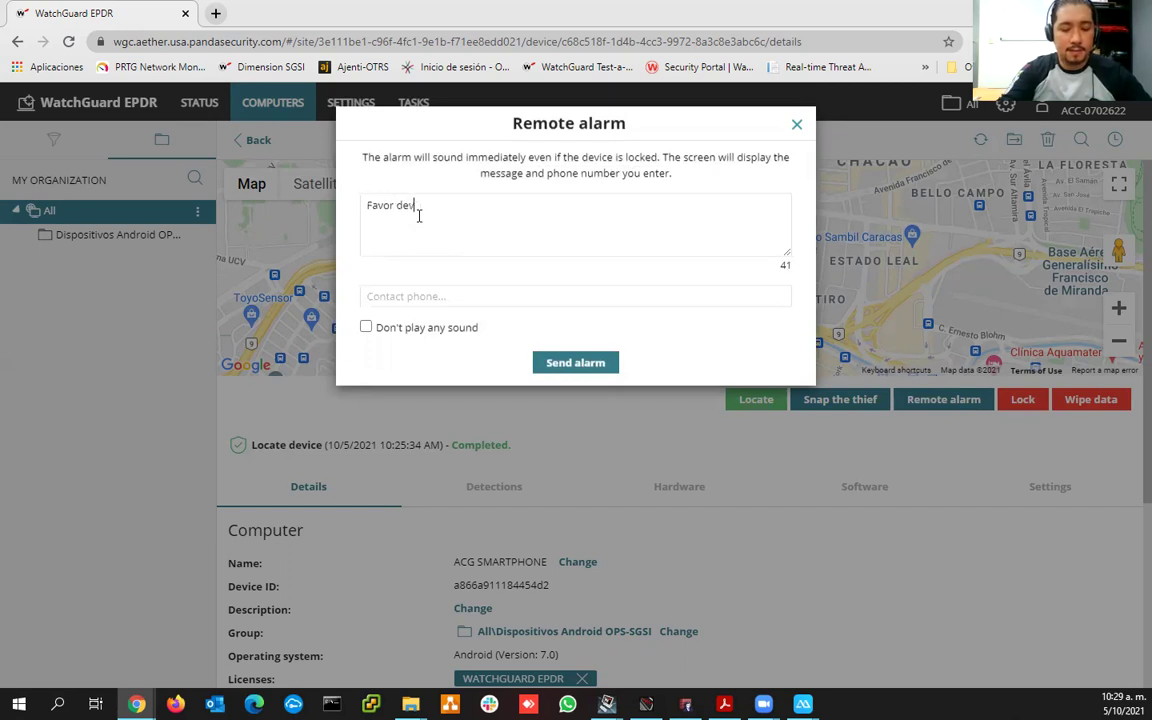
type("olver smar")
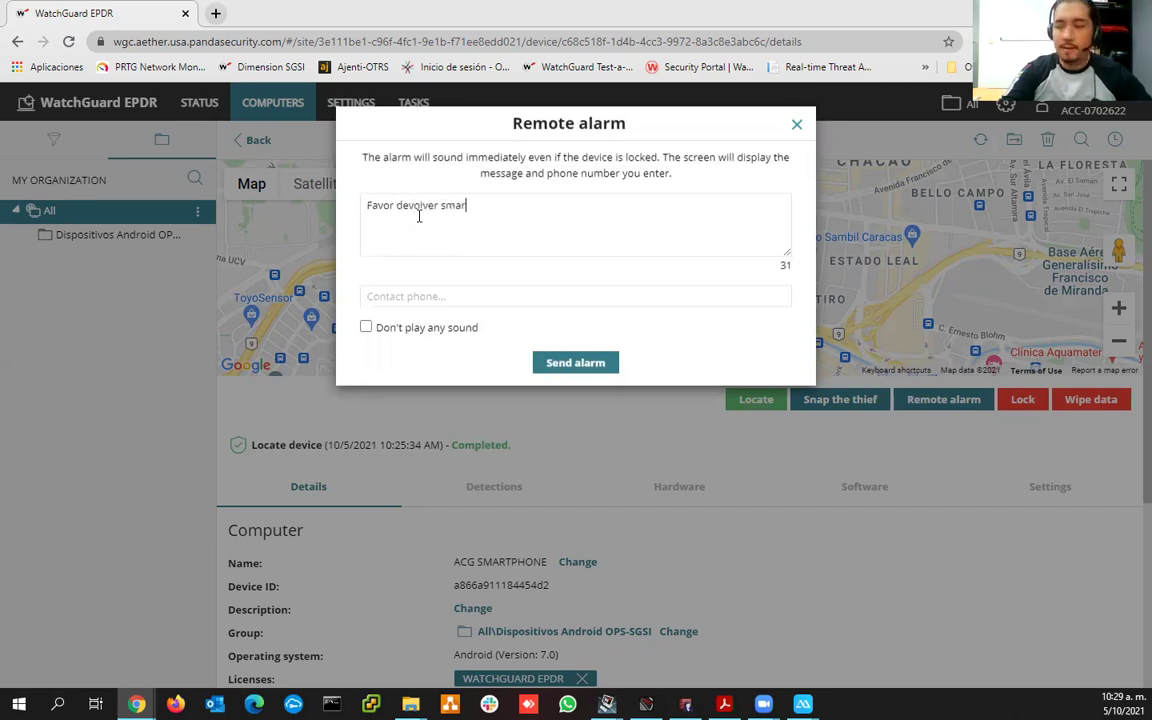
type("tphone")
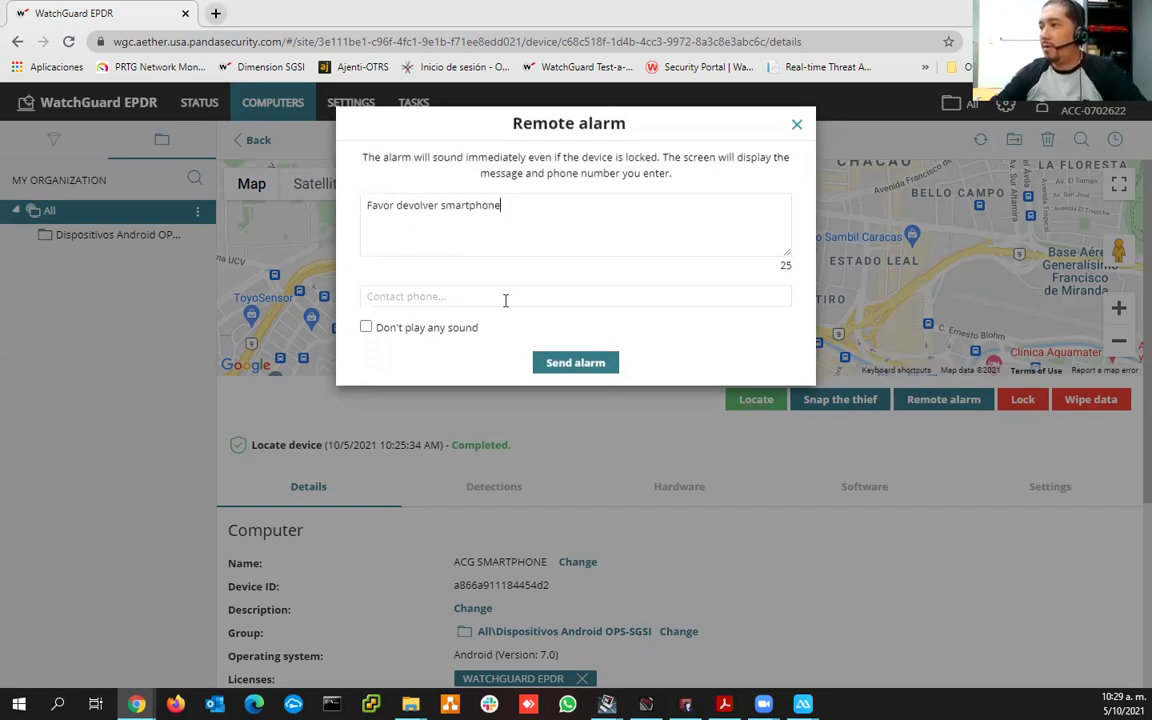
left_click(505, 298)
type("888")
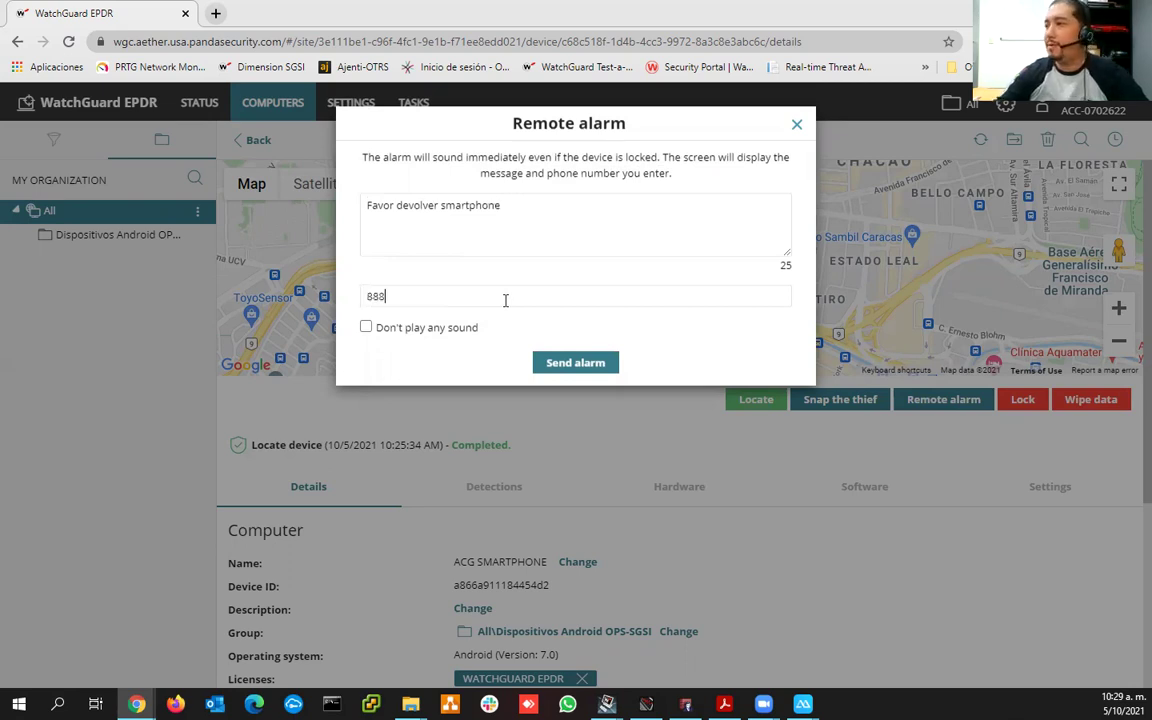
type("8888")
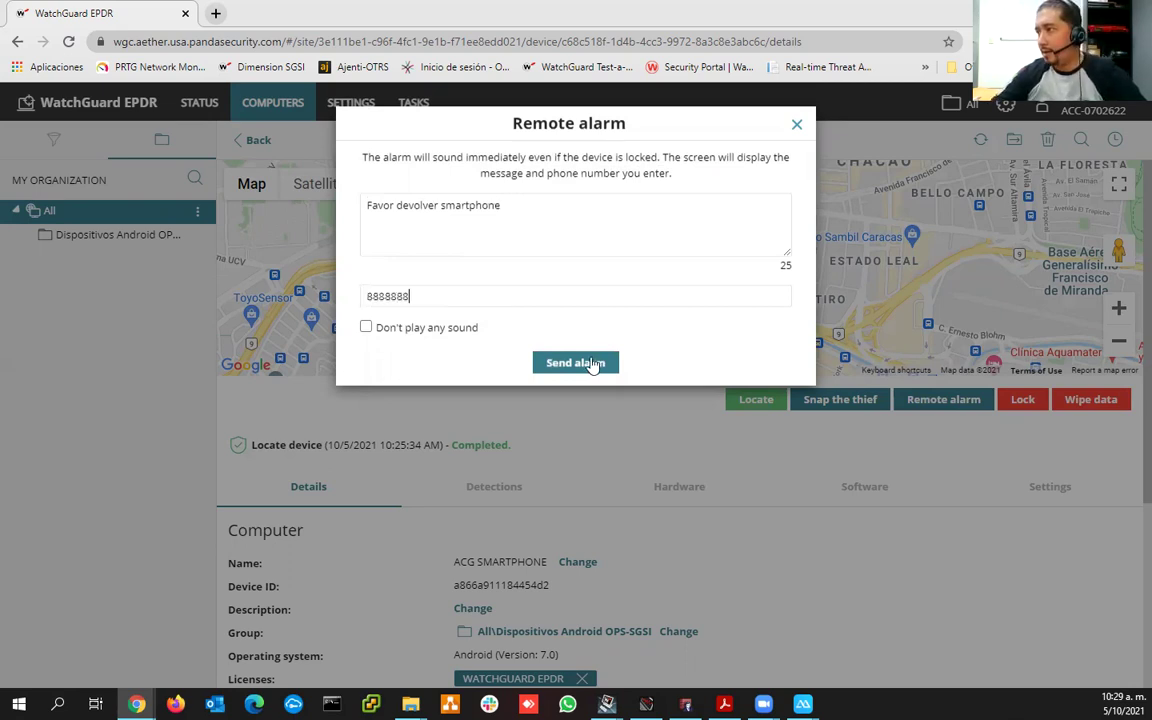
key("Return")
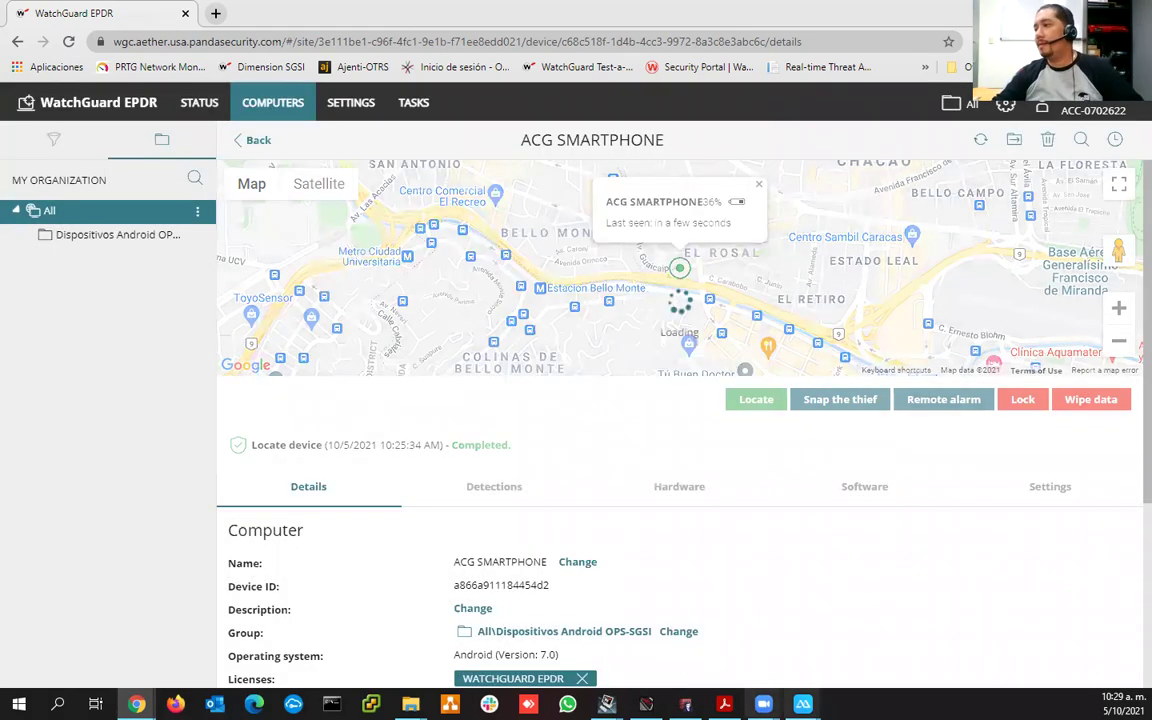
mouse_move(763, 704)
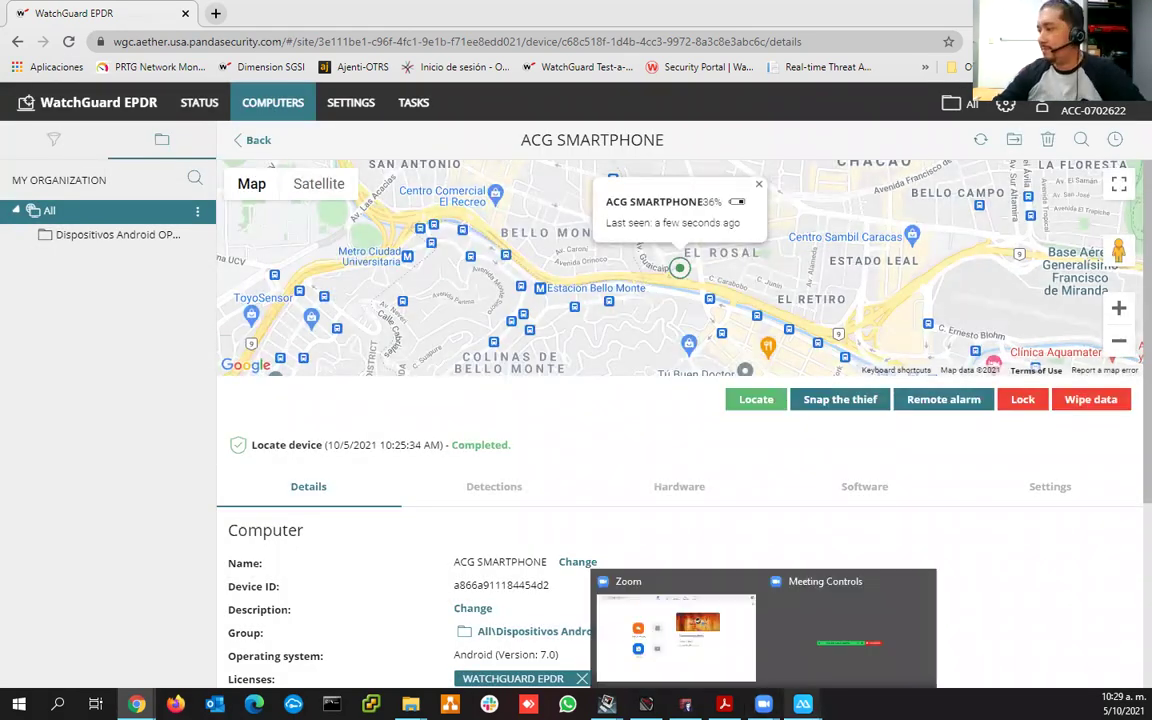
mouse_move(802, 704)
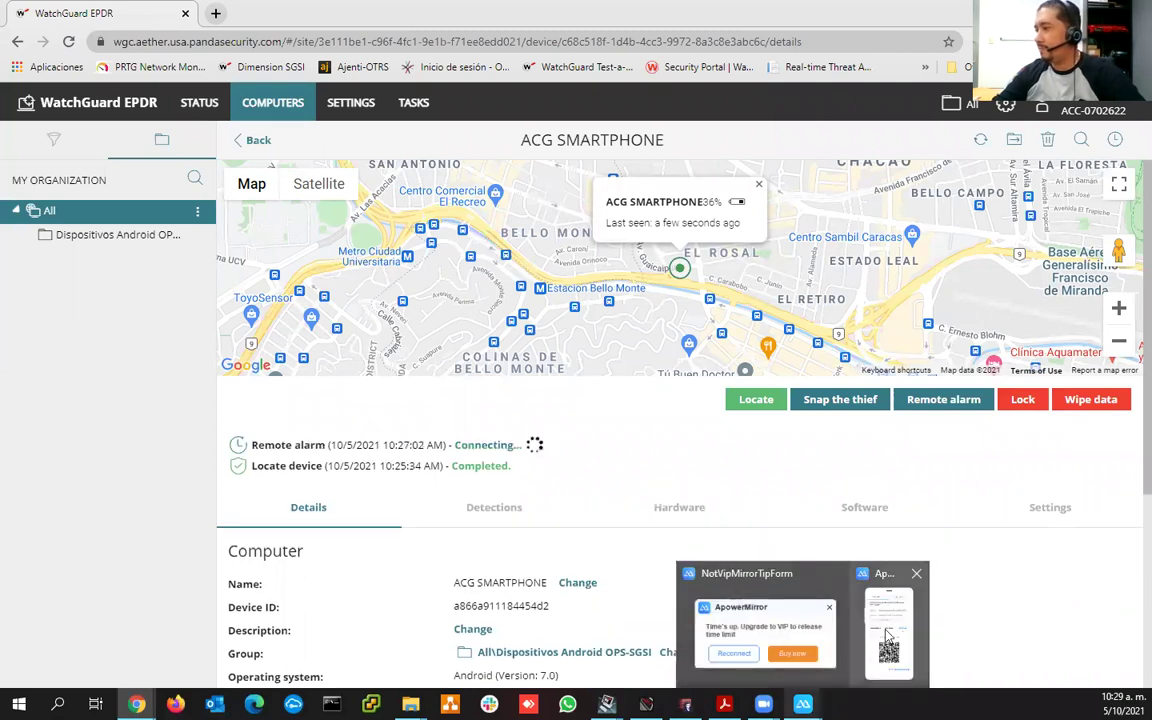